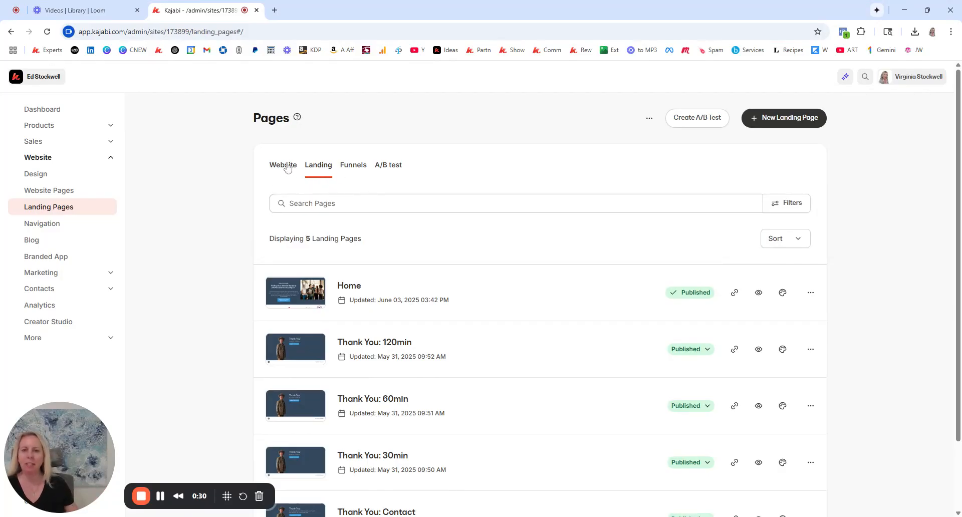
Open the "Thank You: 120min" landing page in the page editor
{"action": "left_click", "coordinate": [288, 167]}
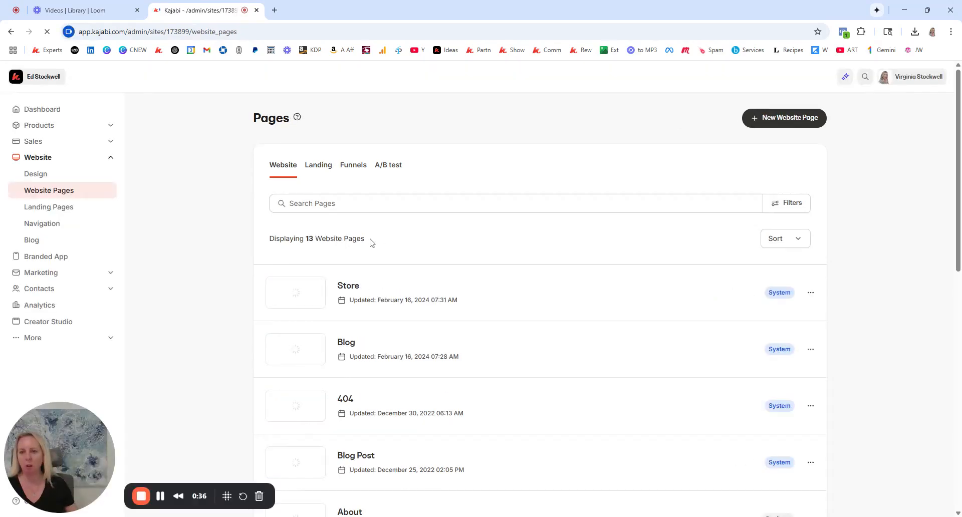
{"action": "left_click", "coordinate": [316, 169]}
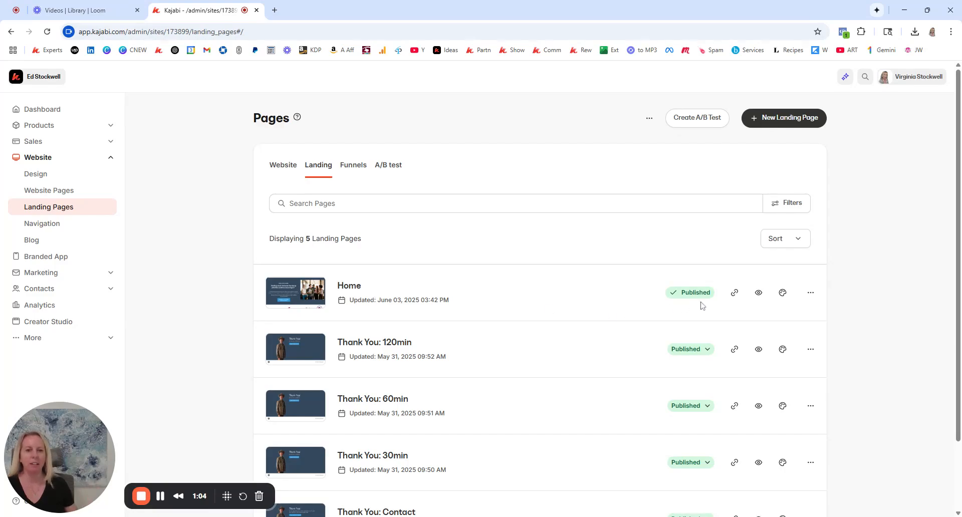
{"action": "left_click", "coordinate": [783, 349]}
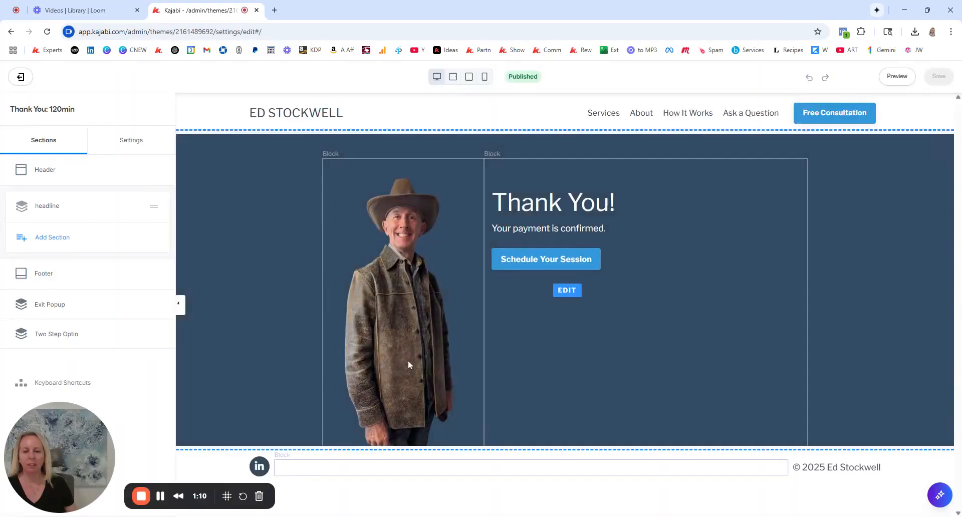
Add a Form & Text section below the headline section of the page
{"action": "left_click", "coordinate": [61, 239]}
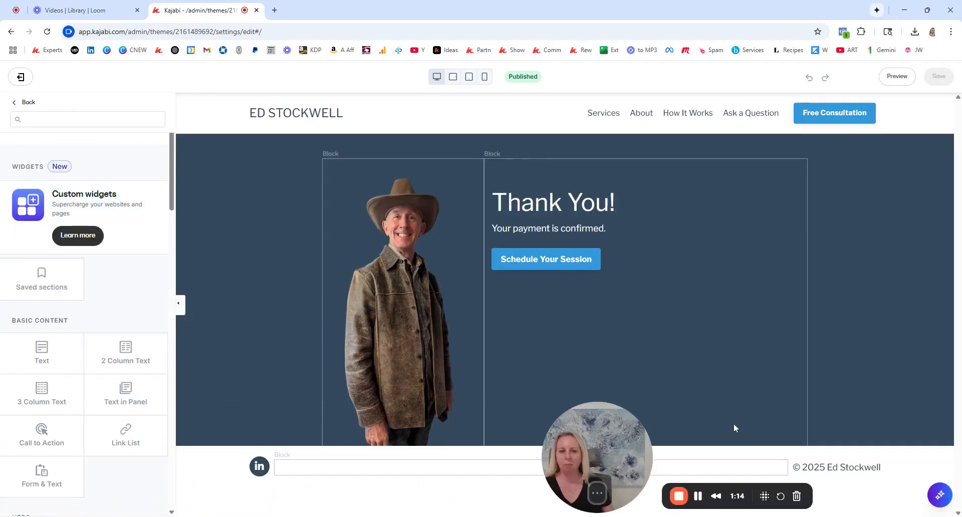
{"action": "scroll", "coordinate": [35, 281], "scroll_direction": "down", "scroll_amount": 2}
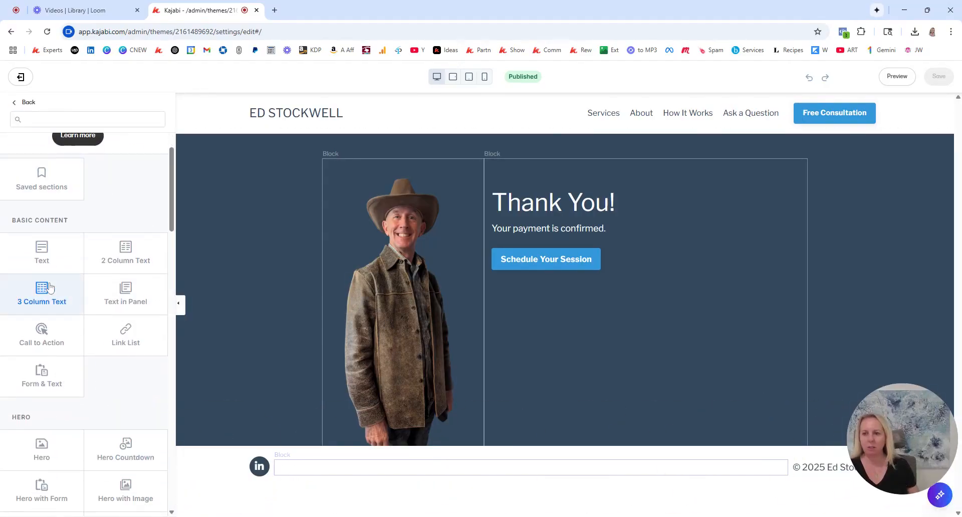
{"action": "left_click", "coordinate": [25, 102]}
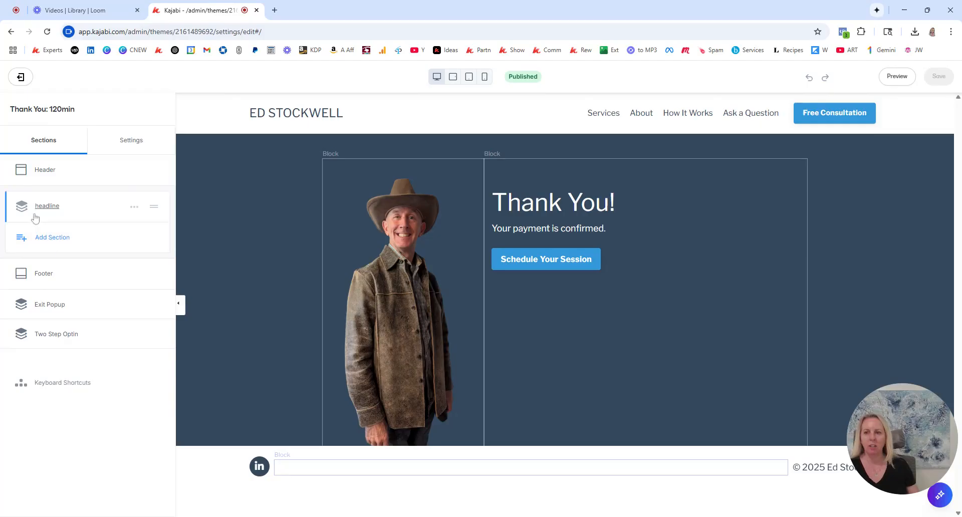
{"action": "left_click", "coordinate": [47, 242]}
{"action": "scroll", "coordinate": [122, 347], "scroll_direction": "down", "scroll_amount": 5}
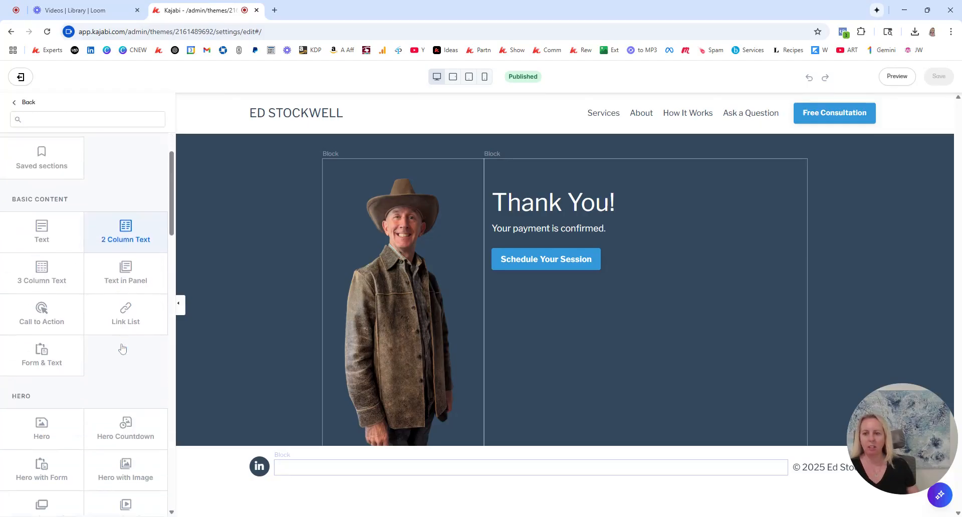
{"action": "scroll", "coordinate": [123, 348], "scroll_direction": "down", "scroll_amount": 2}
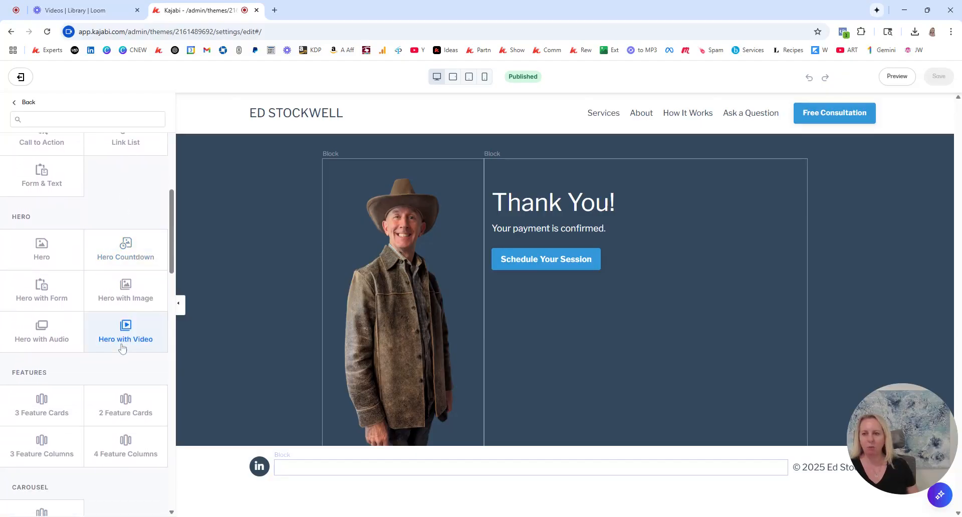
{"action": "left_click", "coordinate": [40, 172]}
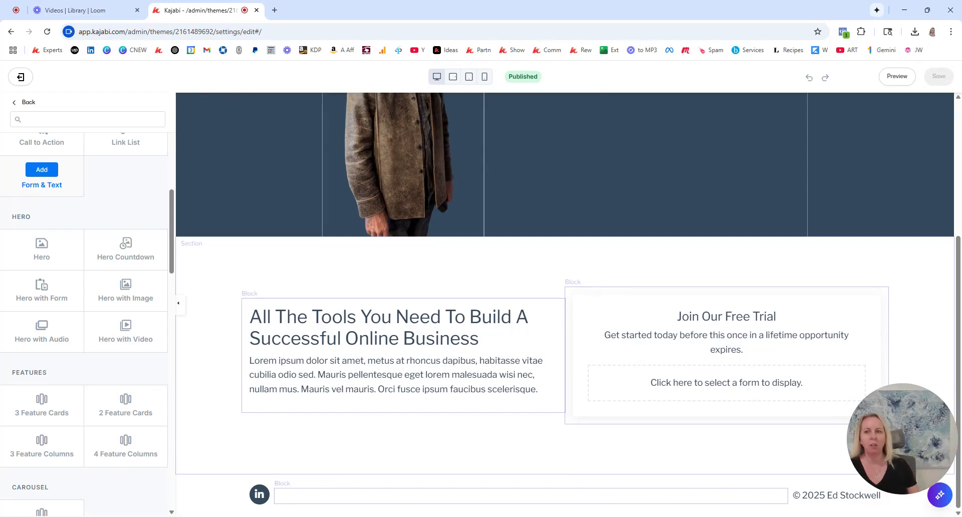
{"action": "left_click", "coordinate": [43, 170]}
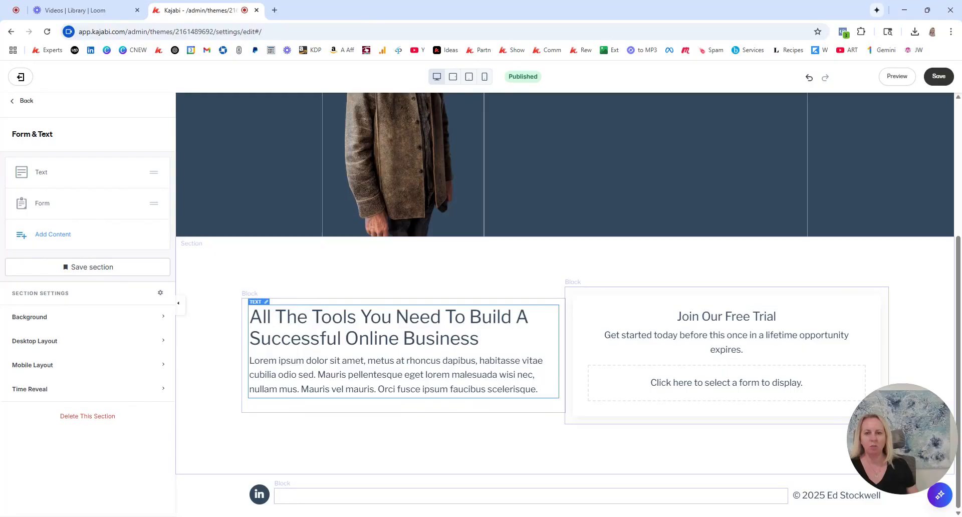
Delete the text block from the new Form & Text section, keeping only its form block
{"action": "left_click", "coordinate": [306, 360]}
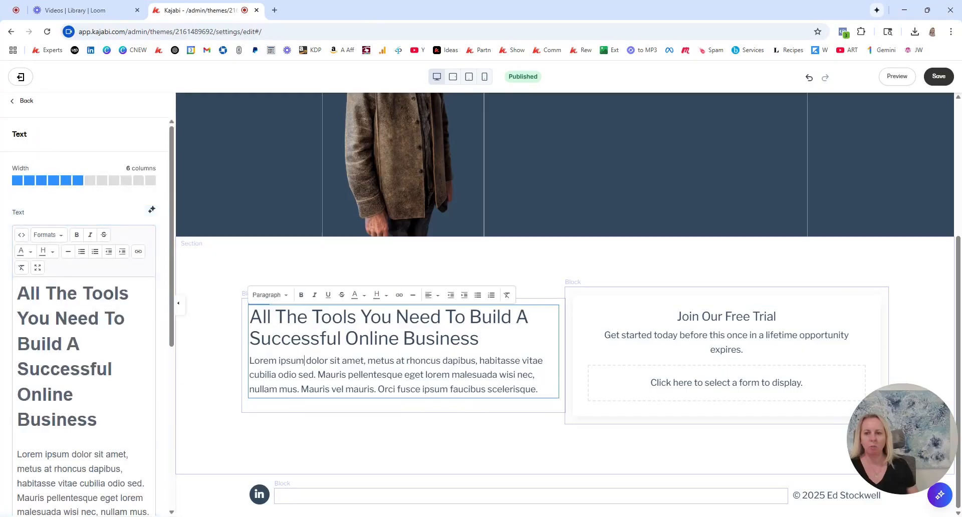
{"action": "scroll", "coordinate": [61, 433], "scroll_direction": "down", "scroll_amount": 5}
{"action": "left_click", "coordinate": [85, 501]}
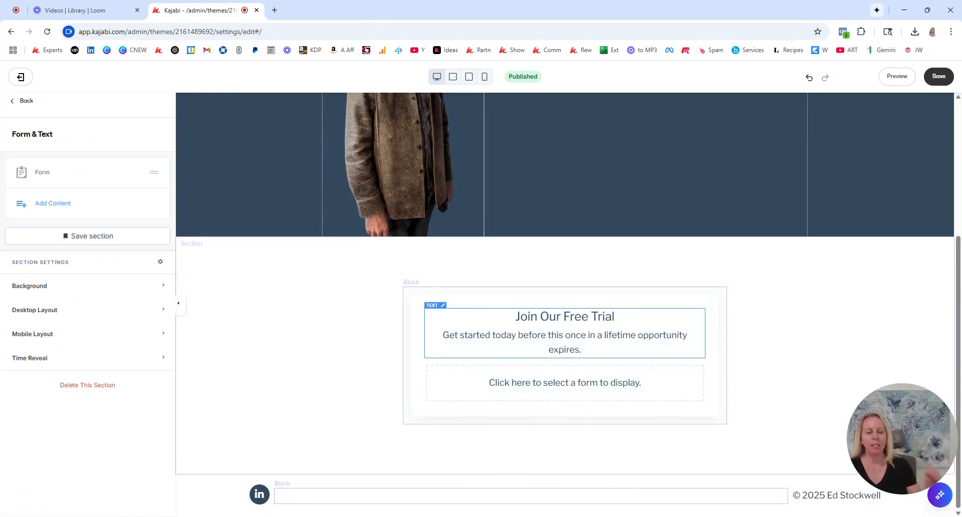
Open the site's list of marketing forms in a new browser tab
{"action": "left_click", "coordinate": [275, 10]}
{"action": "left_click", "coordinate": [161, 51]}
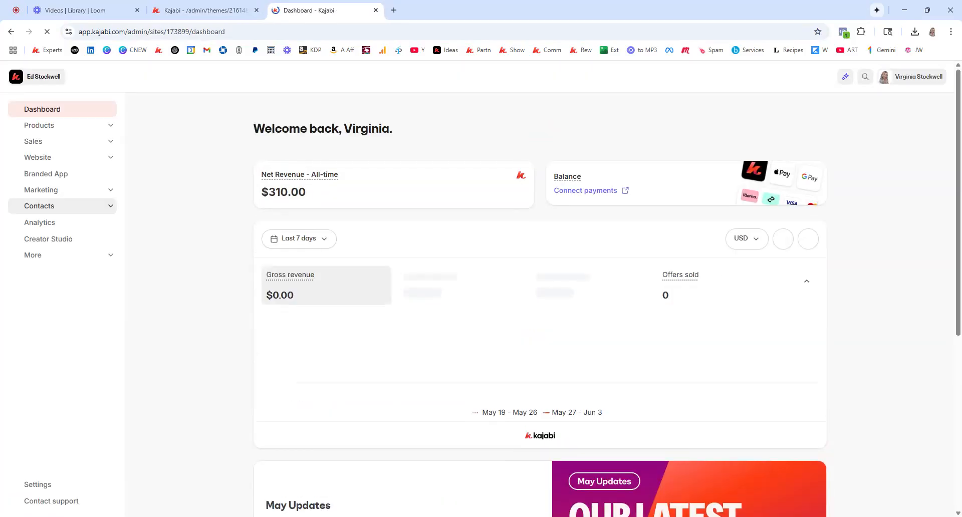
{"action": "left_click", "coordinate": [41, 190]}
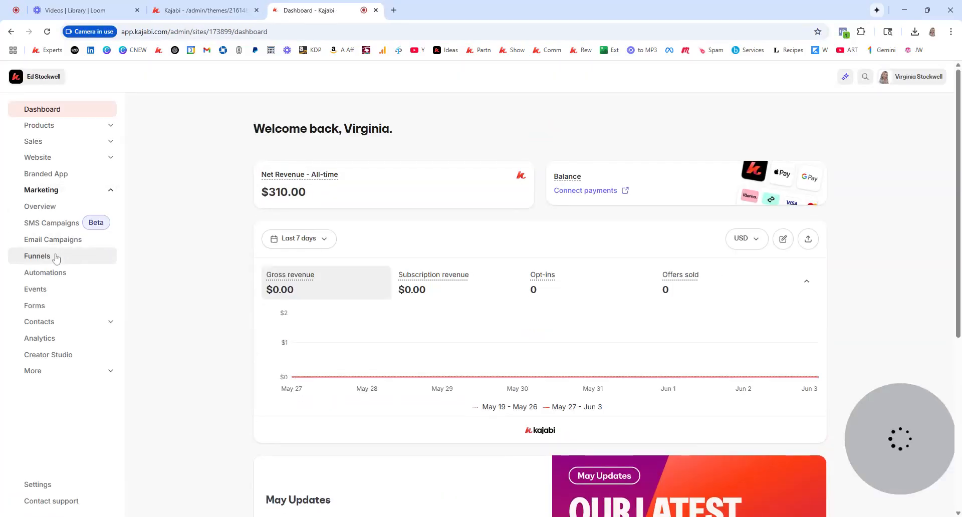
{"action": "left_click", "coordinate": [80, 310]}
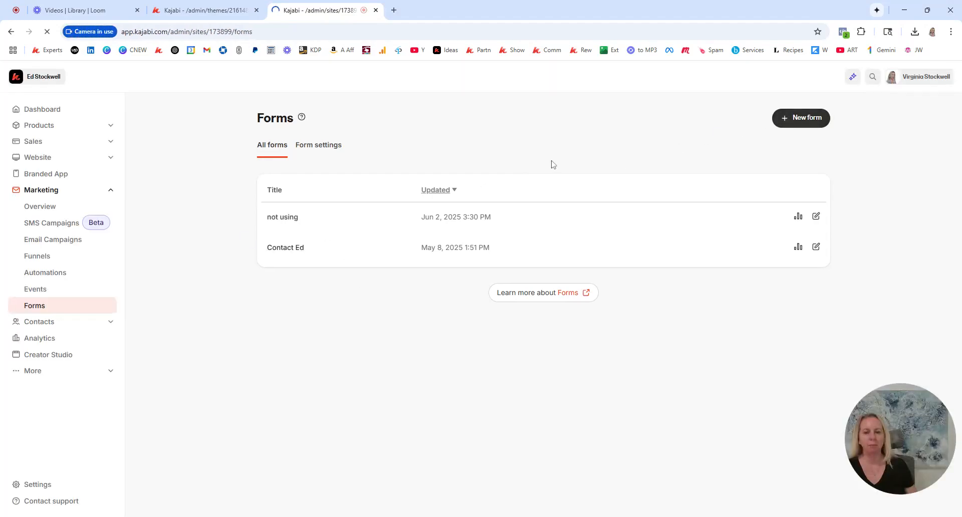
Create a new form titled "wait list: Course A"
{"action": "left_click", "coordinate": [533, 182]}
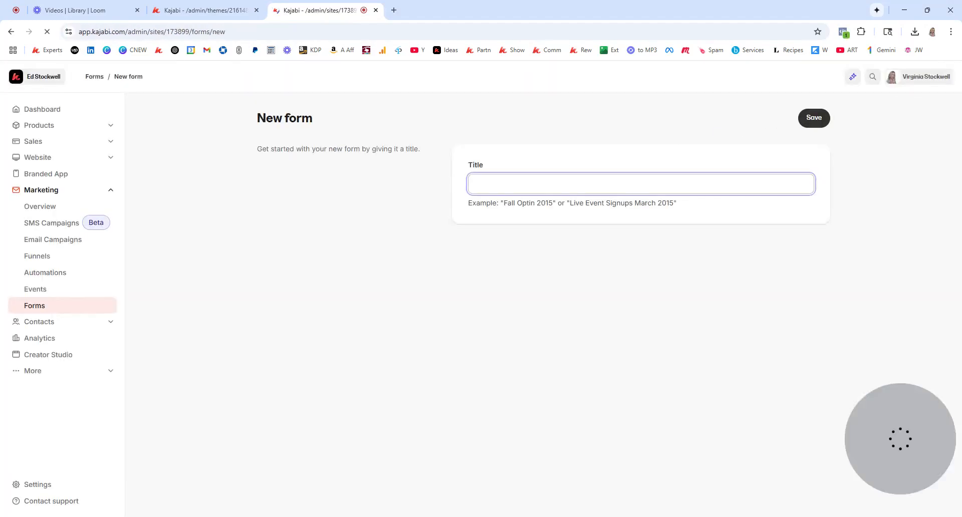
{"action": "type", "text": "wait list:"}
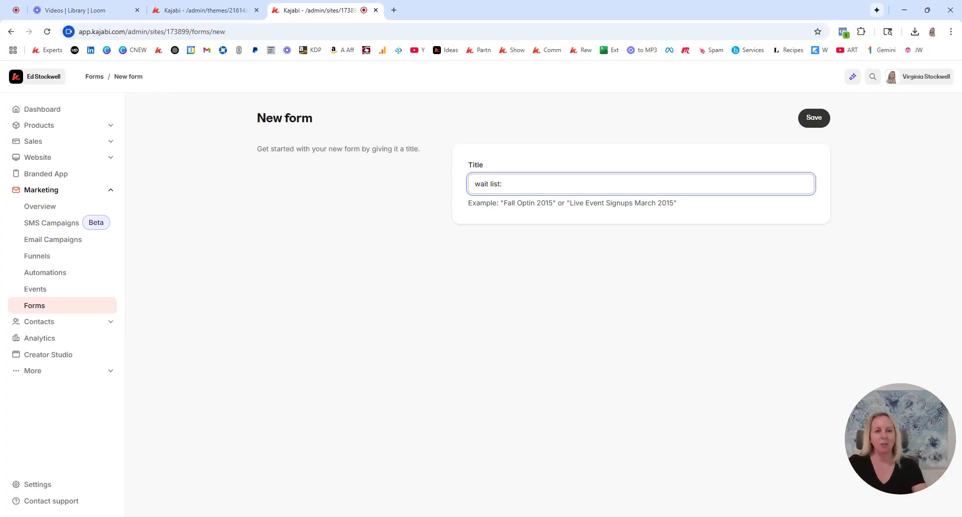
{"action": "type", "text": "urse A"}
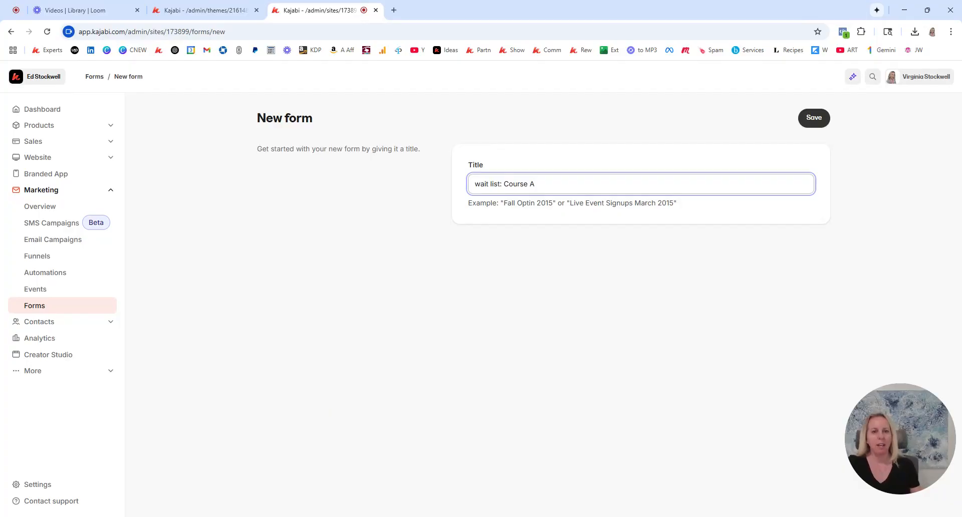
{"action": "left_click", "coordinate": [821, 122]}
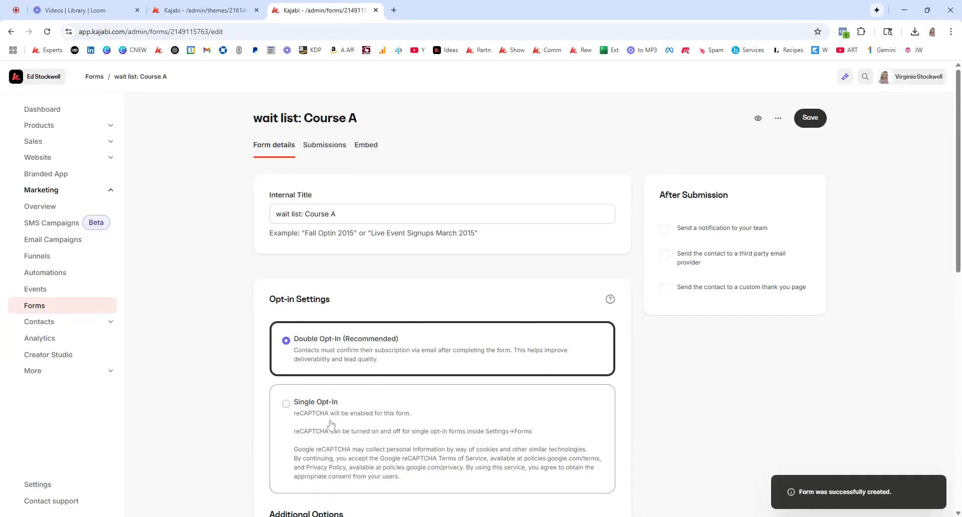
Set the form to Single Opt-In and have submission notifications sent to the team member's email address, saving the changes
{"action": "left_click", "coordinate": [353, 440]}
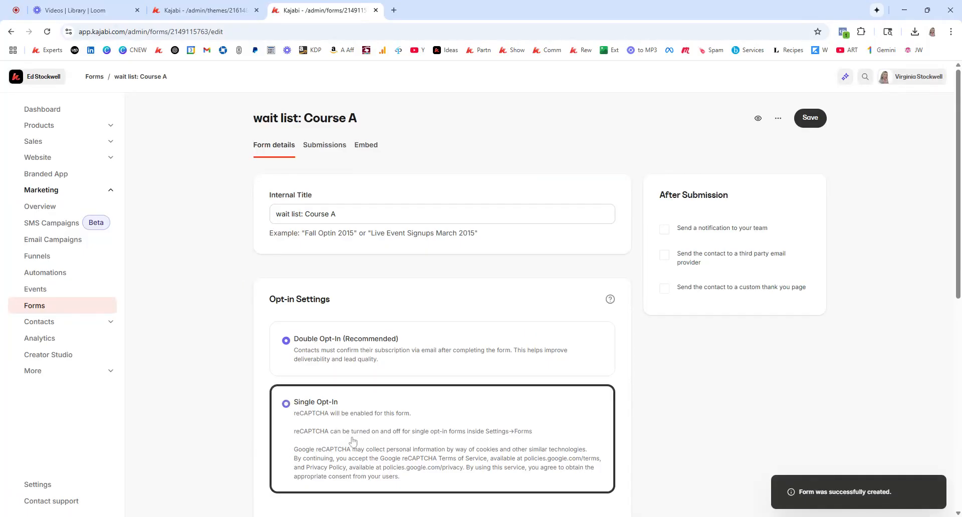
{"action": "left_click", "coordinate": [819, 121]}
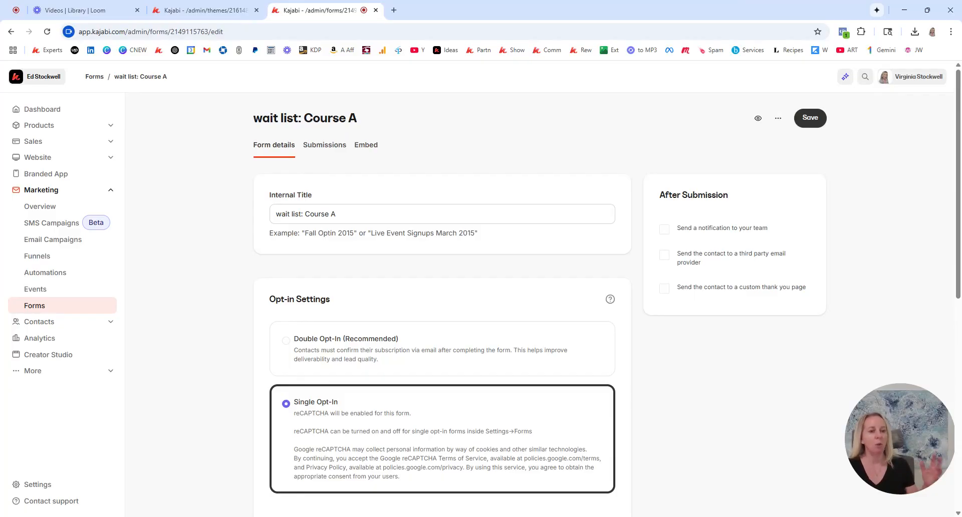
{"action": "left_click", "coordinate": [665, 231]}
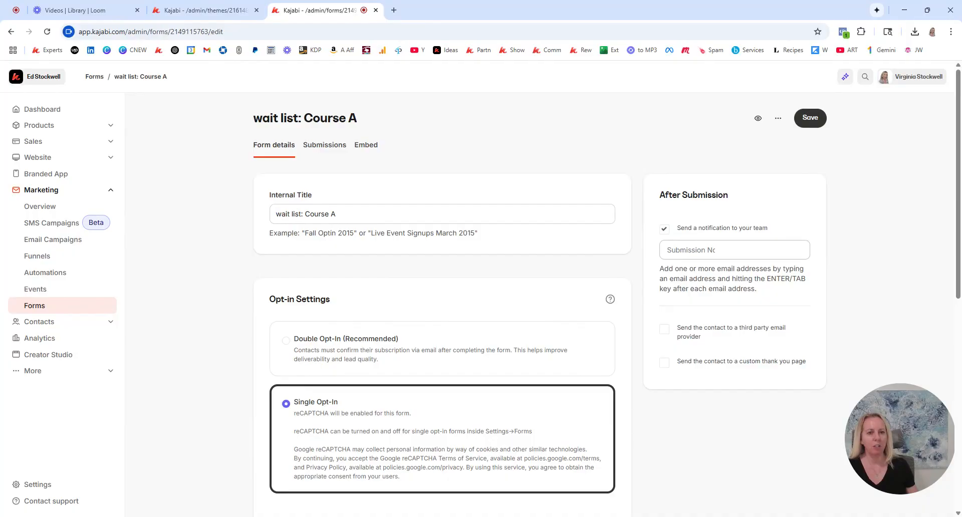
{"action": "left_click", "coordinate": [702, 251]}
{"action": "type", "text": "vir"}
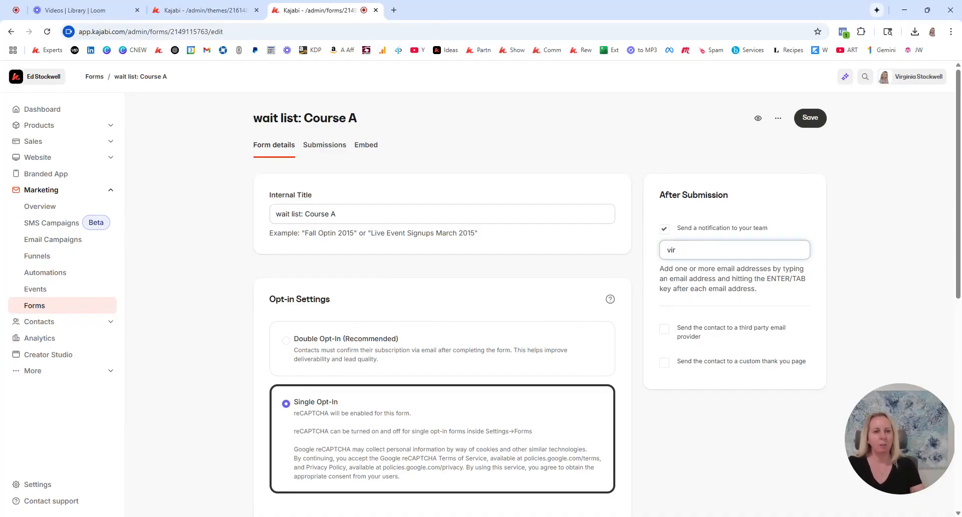
{"action": "left_click", "coordinate": [728, 267]}
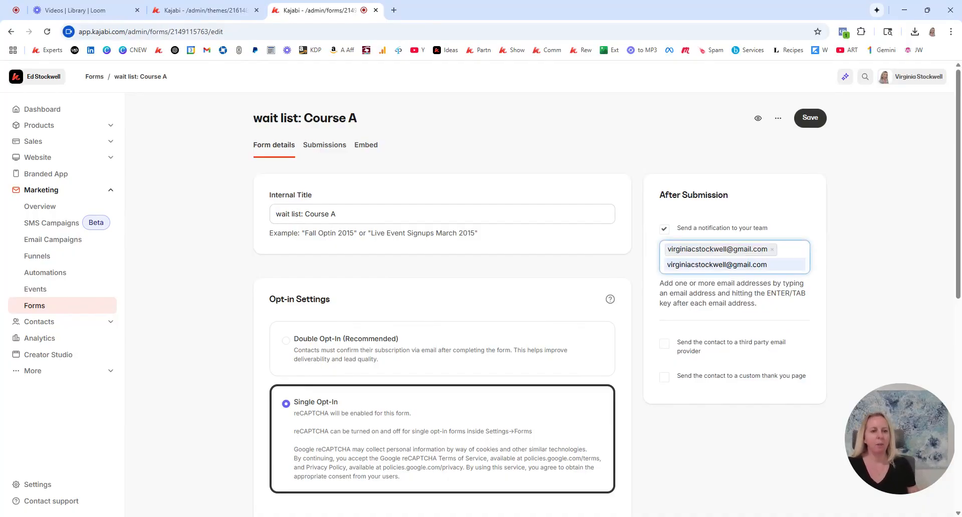
{"action": "left_click", "coordinate": [807, 118]}
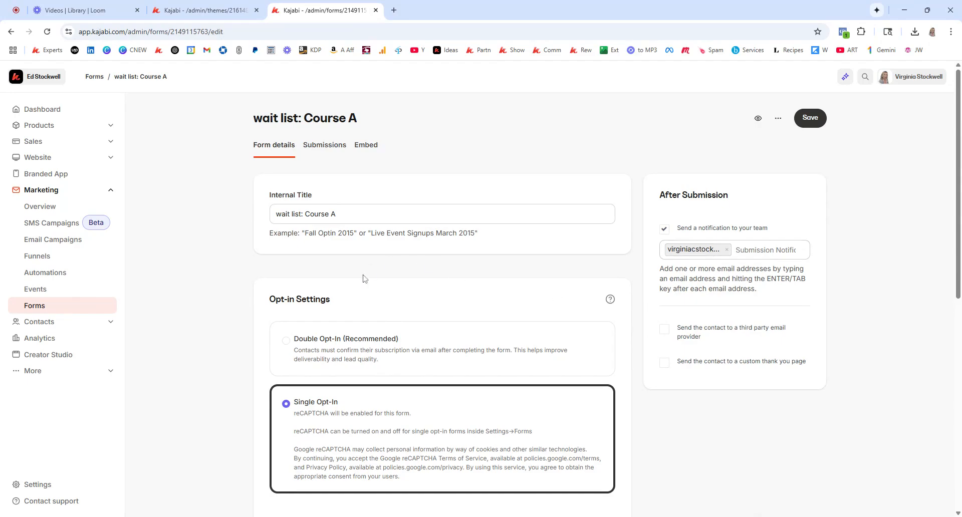
Add an automation to the form that applies a new tag "waitlist course A" when the form is submitted
{"action": "left_click_drag", "start_coordinate": [276, 214], "coordinate": [331, 214]}
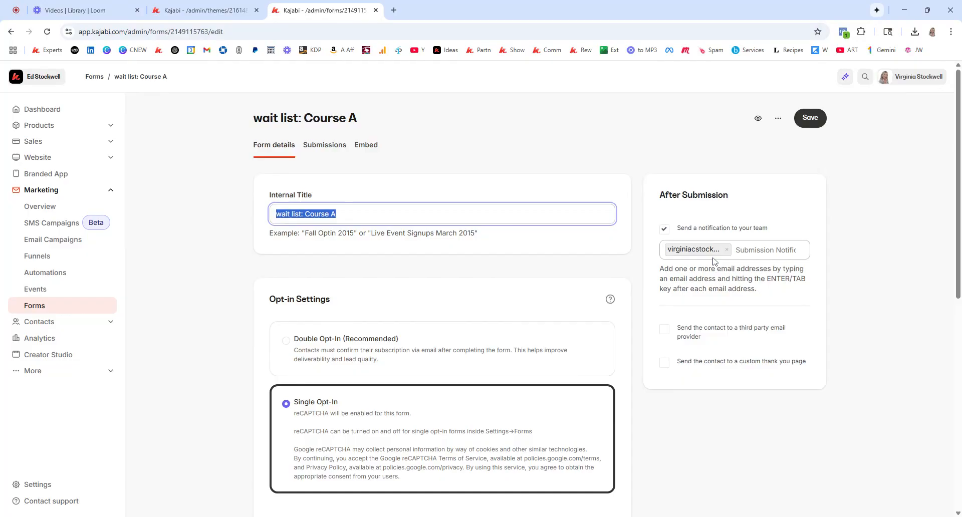
{"action": "scroll", "coordinate": [502, 326], "scroll_direction": "down", "scroll_amount": 1}
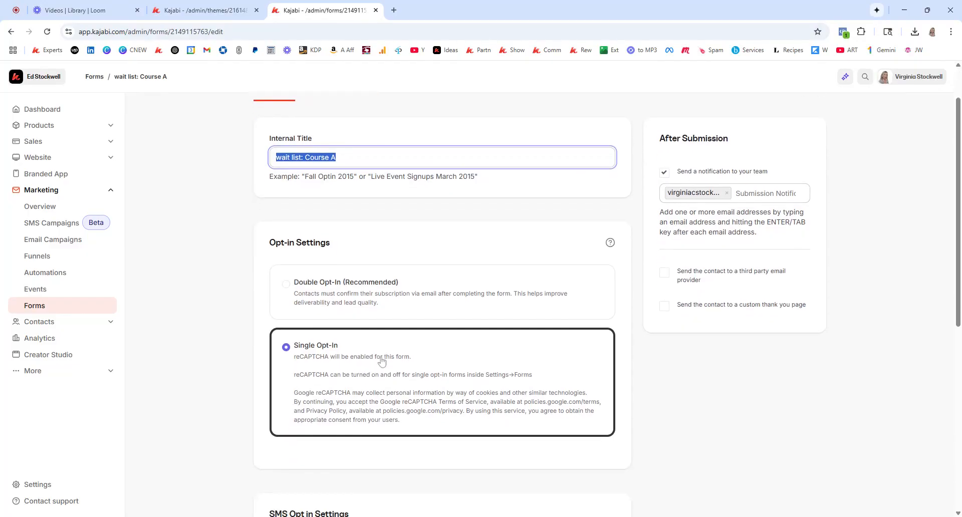
{"action": "scroll", "coordinate": [383, 362], "scroll_direction": "down", "scroll_amount": 6}
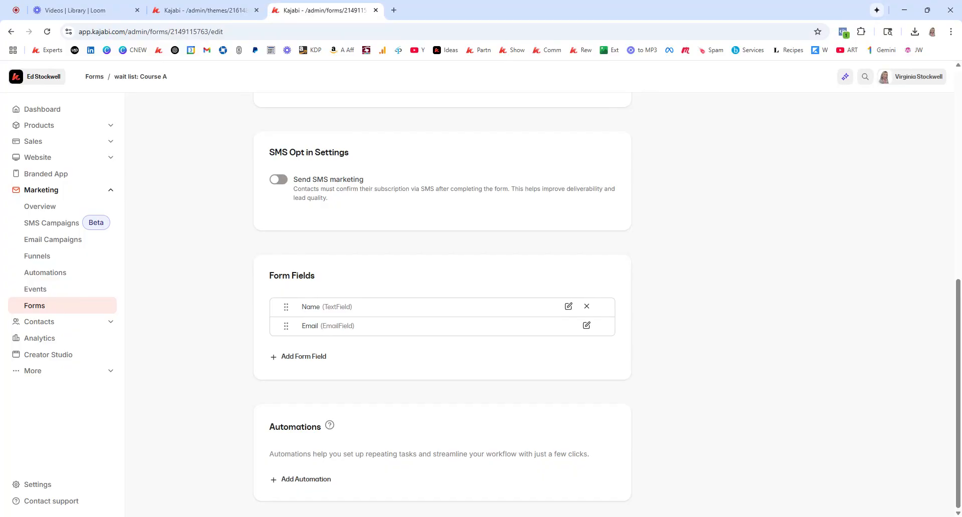
{"action": "scroll", "coordinate": [744, 455], "scroll_direction": "up", "scroll_amount": 8}
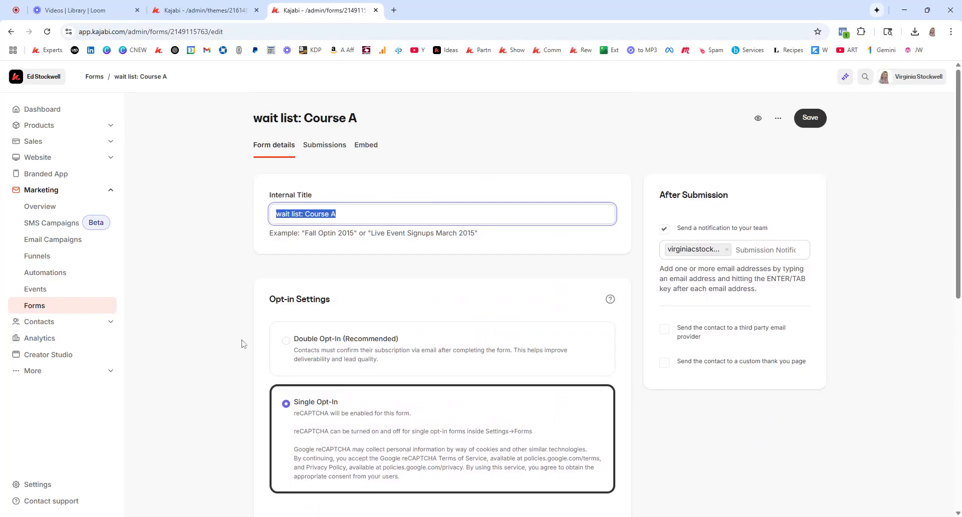
{"action": "scroll", "coordinate": [244, 343], "scroll_direction": "down", "scroll_amount": 8}
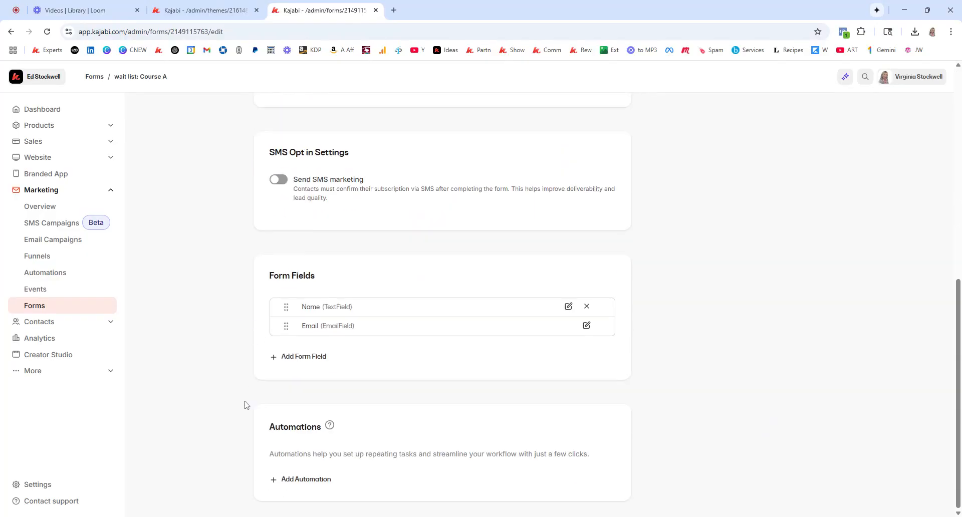
{"action": "left_click", "coordinate": [321, 481]}
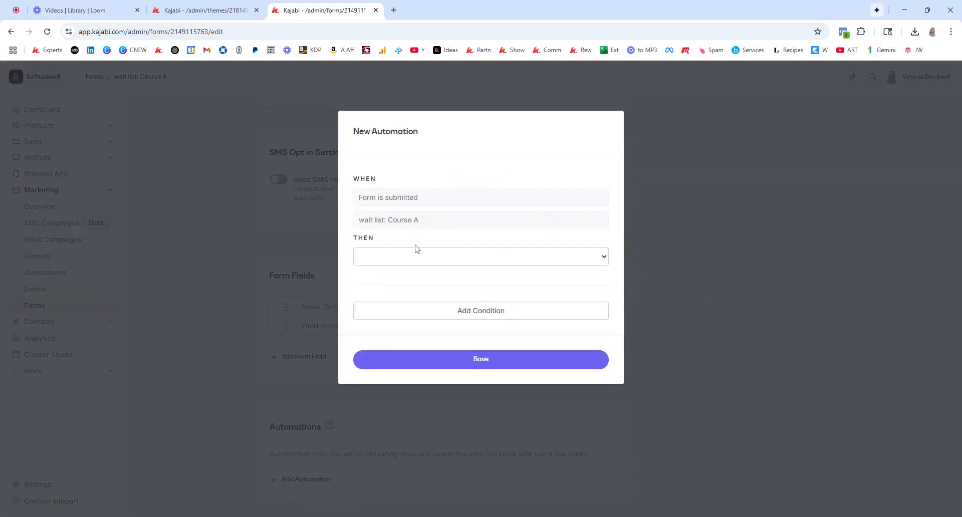
{"action": "left_click", "coordinate": [454, 260]}
{"action": "left_click", "coordinate": [415, 400]}
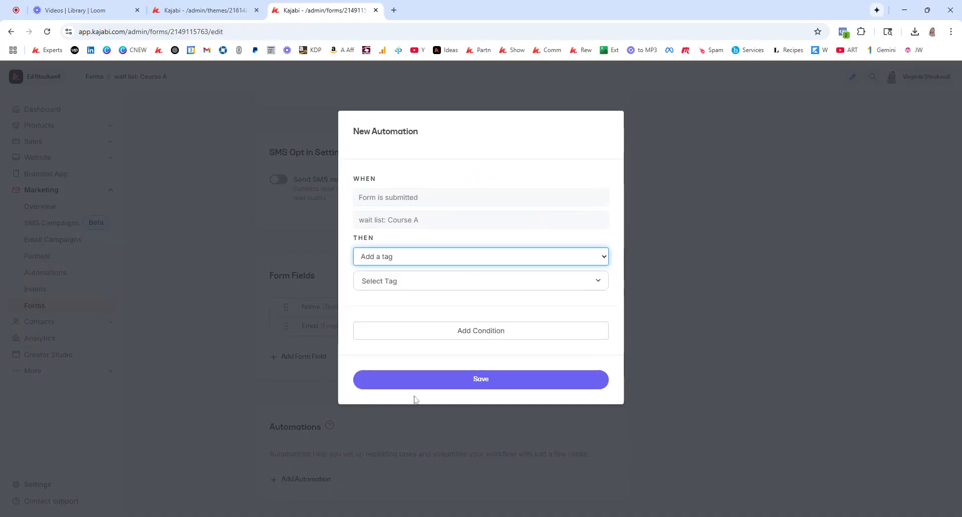
{"action": "left_click", "coordinate": [419, 283]}
{"action": "type", "text": "waitlist course A"}
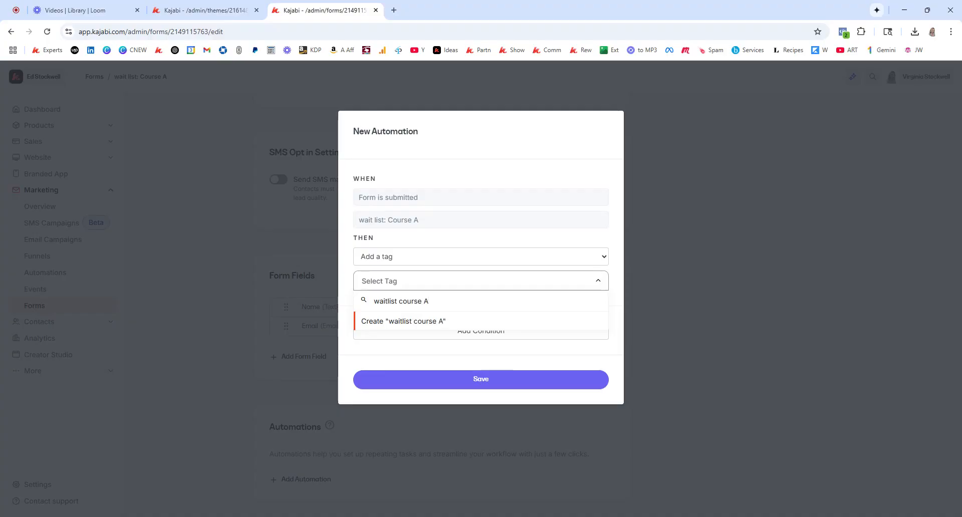
{"action": "left_click", "coordinate": [420, 321]}
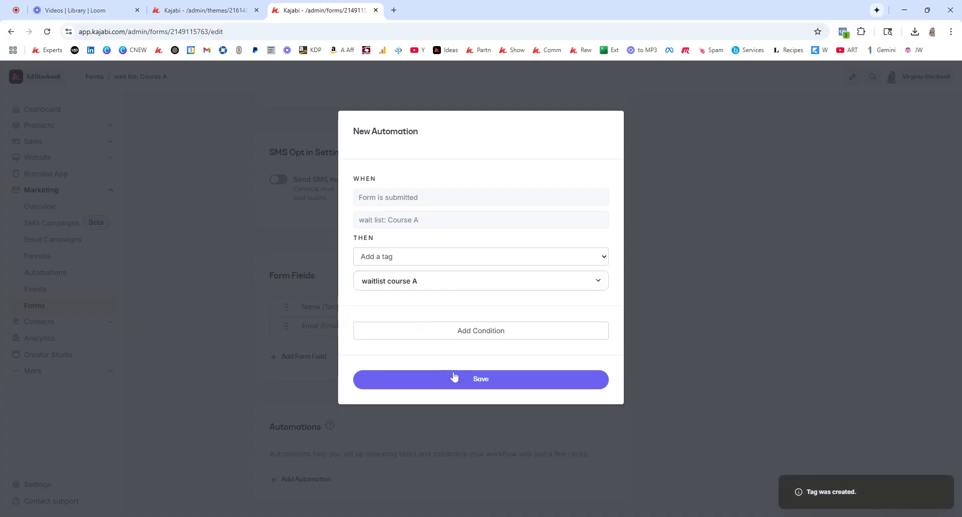
{"action": "left_click", "coordinate": [460, 377]}
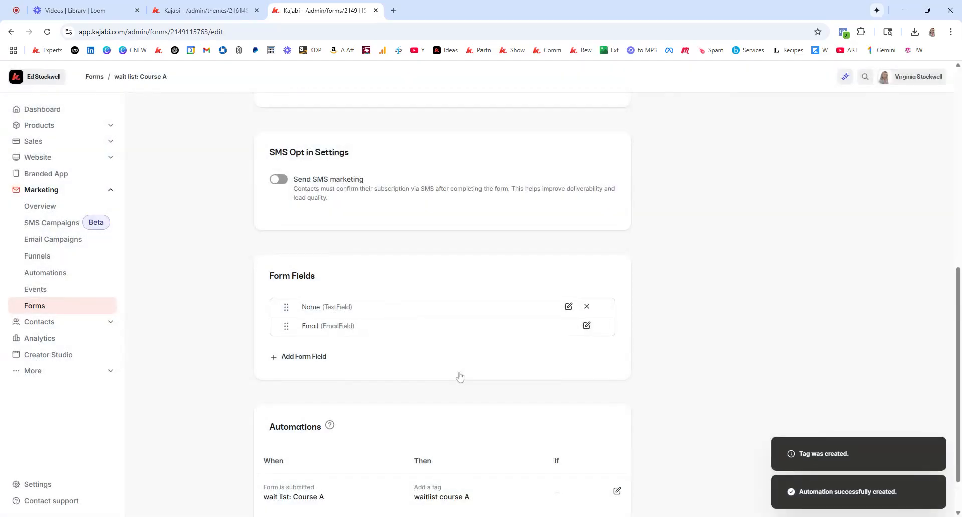
{"action": "scroll", "coordinate": [533, 365], "scroll_direction": "up", "scroll_amount": 5}
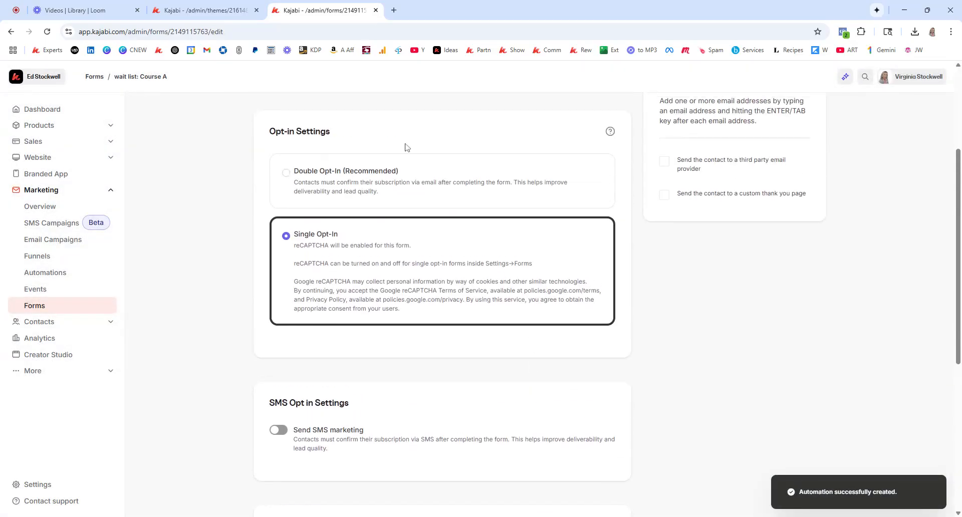
{"action": "scroll", "coordinate": [702, 166], "scroll_direction": "up", "scroll_amount": 2}
{"action": "scroll", "coordinate": [563, 339], "scroll_direction": "down", "scroll_amount": 8}
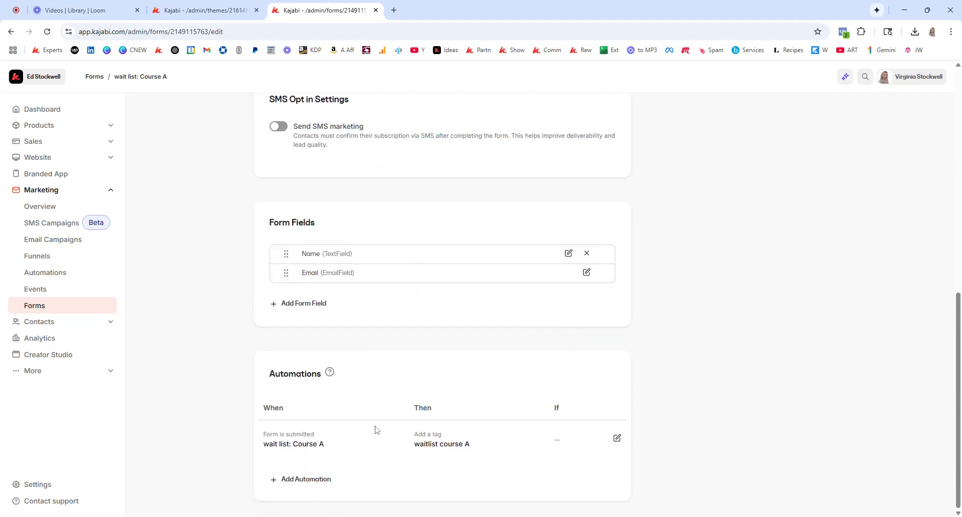
{"action": "scroll", "coordinate": [762, 435], "scroll_direction": "up", "scroll_amount": 8}
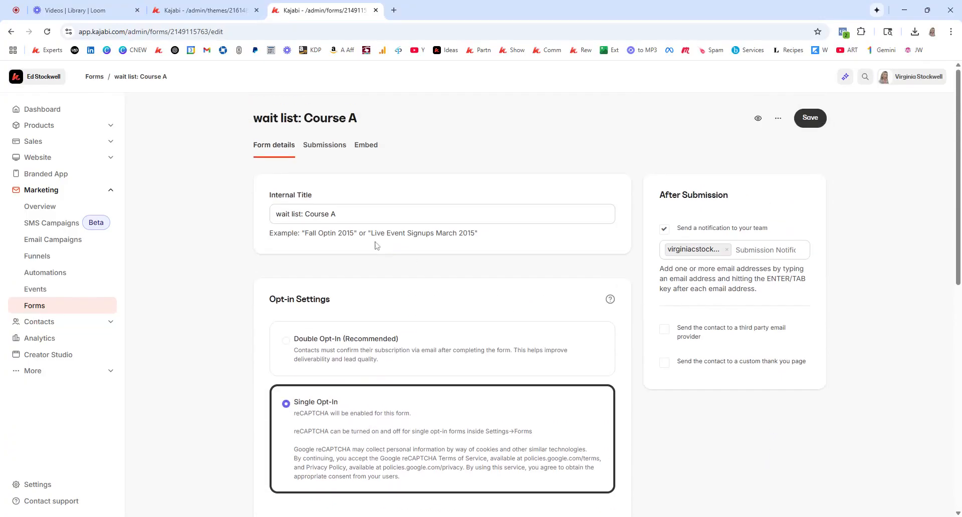
{"action": "left_click_drag", "start_coordinate": [372, 118], "coordinate": [251, 119]}
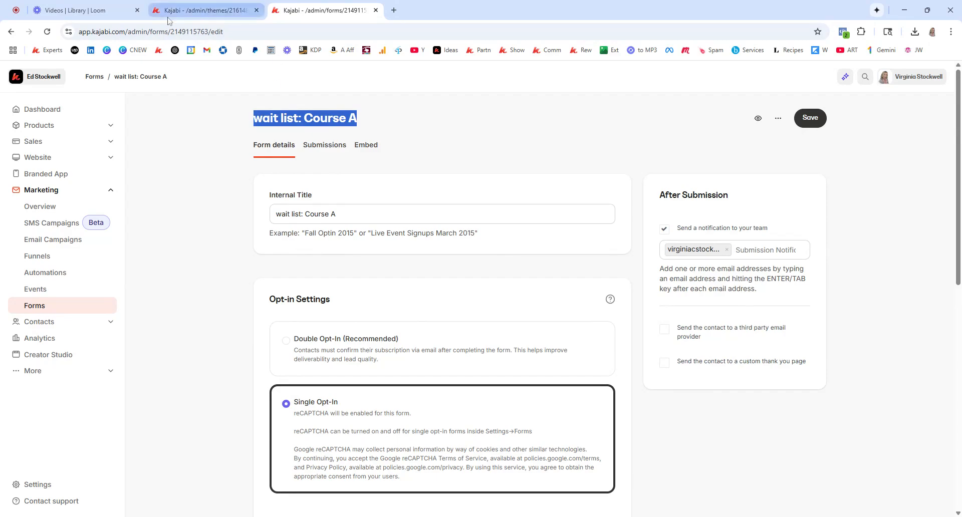
Return to the page editor tab, assign the "wait list: Course A" form to the form block and save the page
{"action": "left_click", "coordinate": [188, 14]}
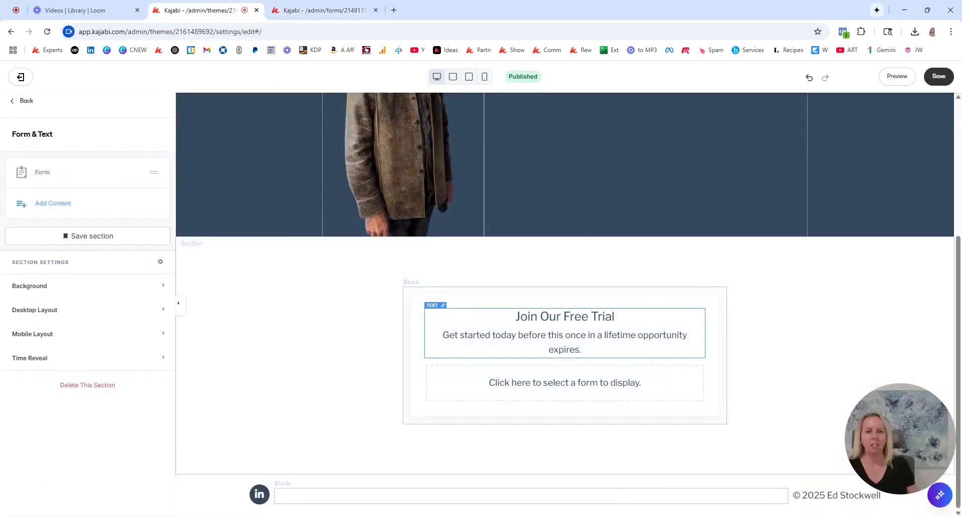
{"action": "left_click", "coordinate": [549, 350]}
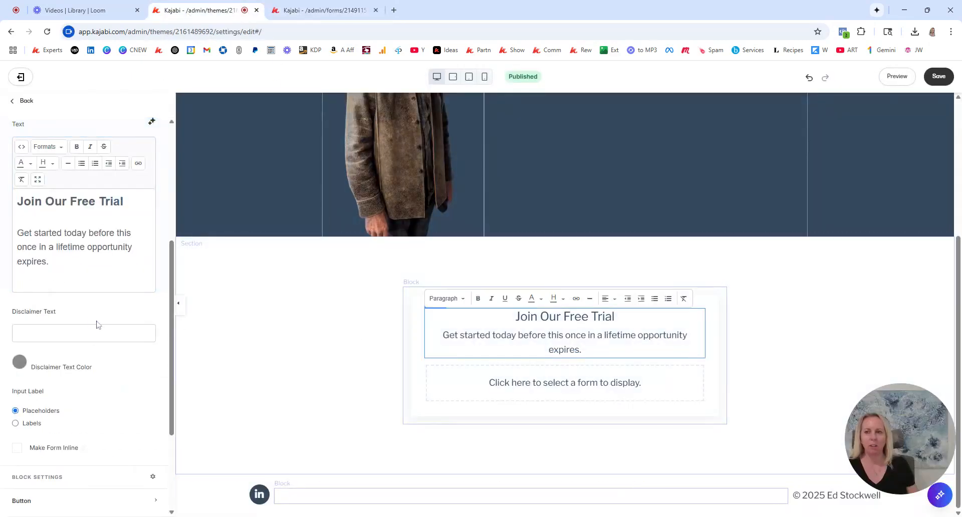
{"action": "scroll", "coordinate": [88, 321], "scroll_direction": "up", "scroll_amount": 5}
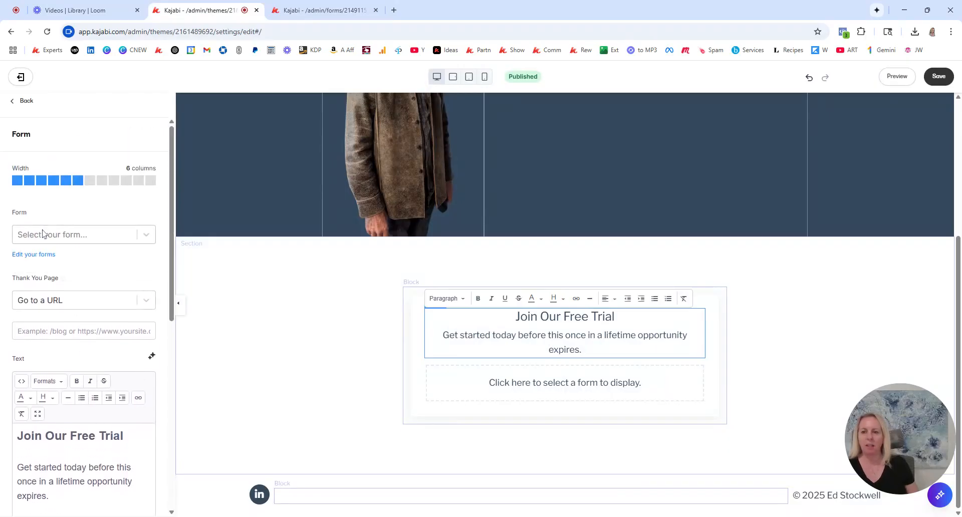
{"action": "left_click", "coordinate": [71, 238]}
{"action": "left_click", "coordinate": [36, 301]}
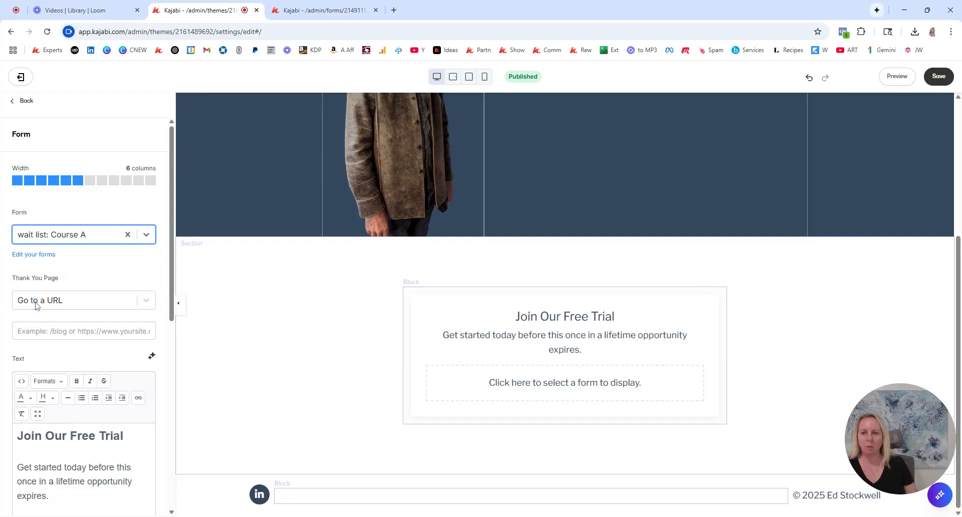
{"action": "left_click", "coordinate": [932, 79]}
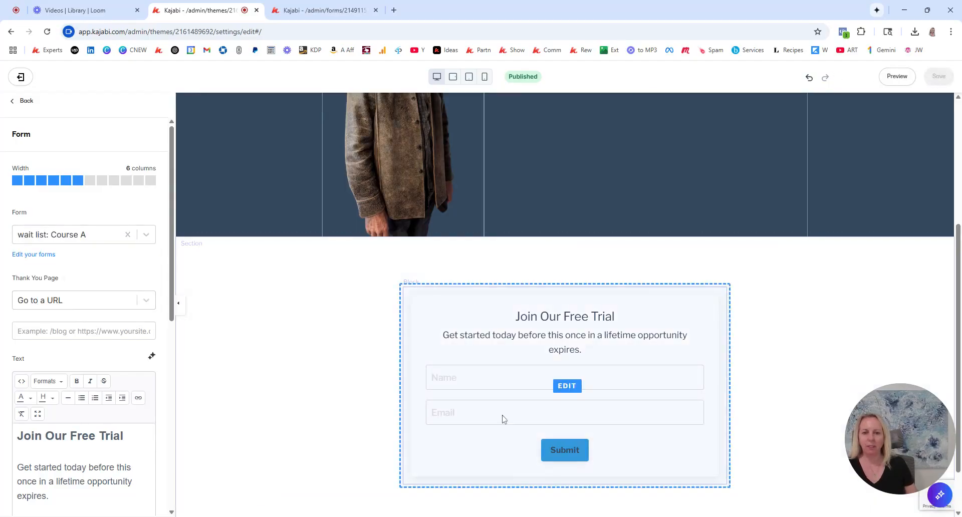
Set the form block's button text to "Join the Waitlist" and its button text color to white
{"action": "scroll", "coordinate": [71, 396], "scroll_direction": "down", "scroll_amount": 2}
{"action": "scroll", "coordinate": [73, 393], "scroll_direction": "down", "scroll_amount": 5}
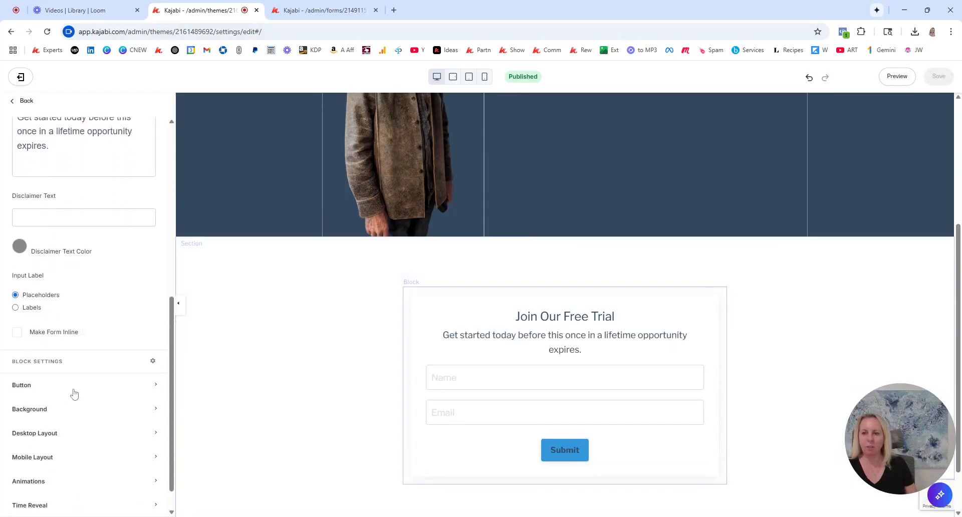
{"action": "scroll", "coordinate": [59, 371], "scroll_direction": "down", "scroll_amount": 3}
{"action": "double_click", "coordinate": [29, 287]}
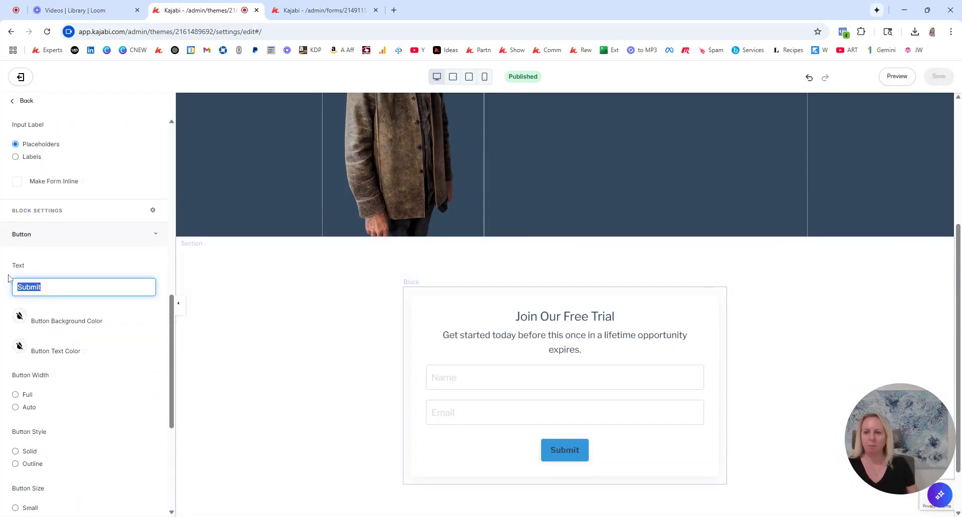
{"action": "type", "text": "Join the Wai"}
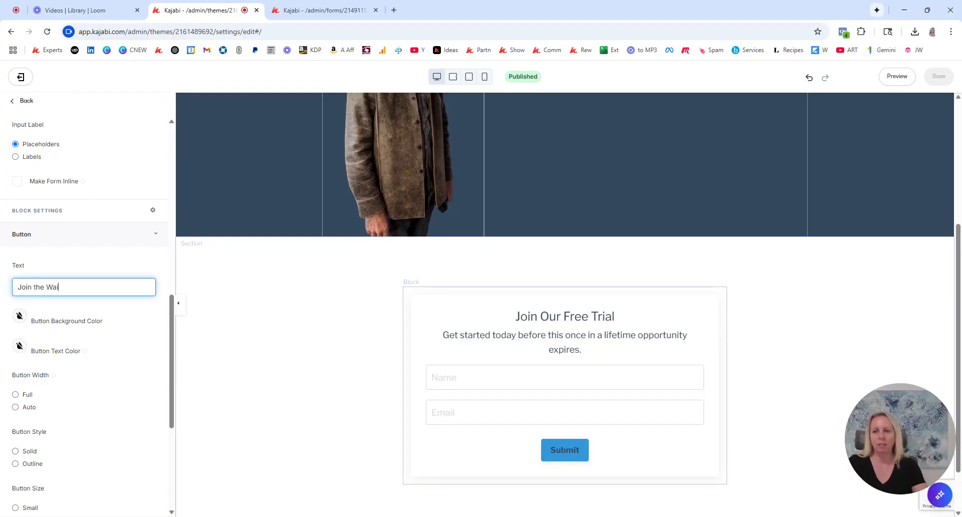
{"action": "type", "text": "tlist"}
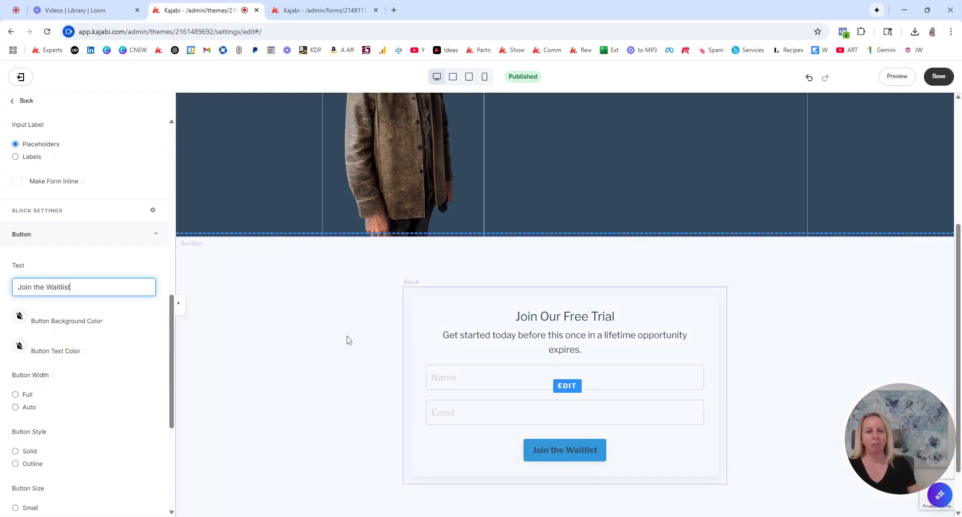
{"action": "left_click", "coordinate": [20, 350]}
{"action": "left_click", "coordinate": [99, 298]}
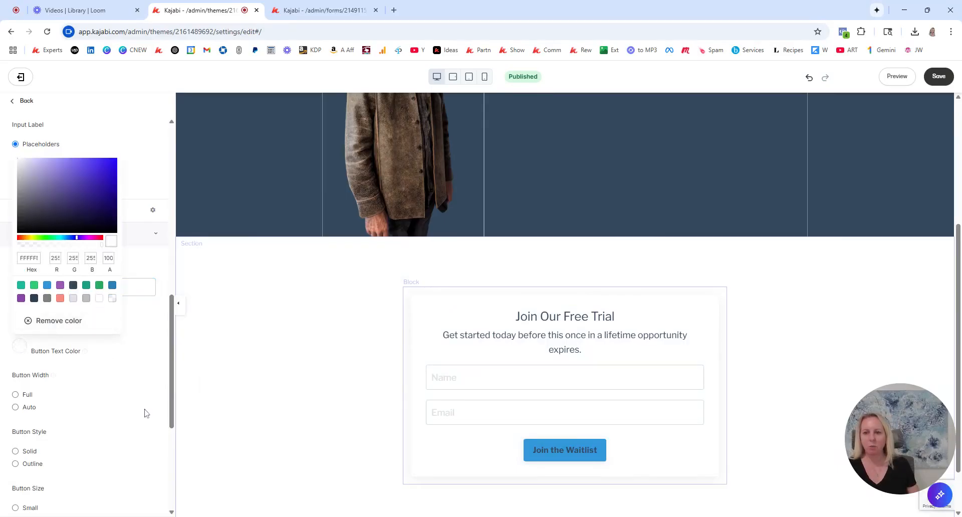
{"action": "left_click", "coordinate": [146, 413]}
Give the Form & Text section a teal-green background color (RGB 26, 188, 156)
{"action": "left_click", "coordinate": [279, 389]}
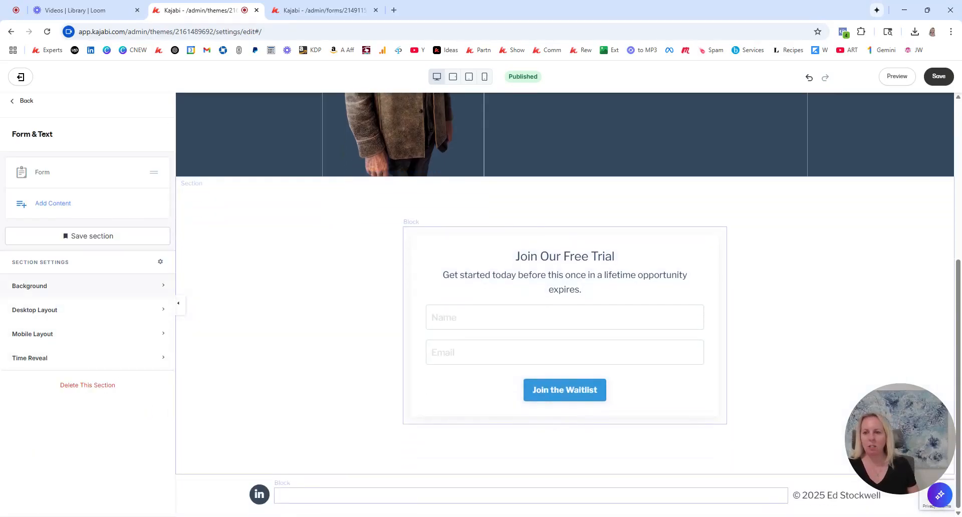
{"action": "left_click", "coordinate": [29, 286]}
{"action": "scroll", "coordinate": [66, 361], "scroll_direction": "down", "scroll_amount": 5}
{"action": "left_click", "coordinate": [19, 424]}
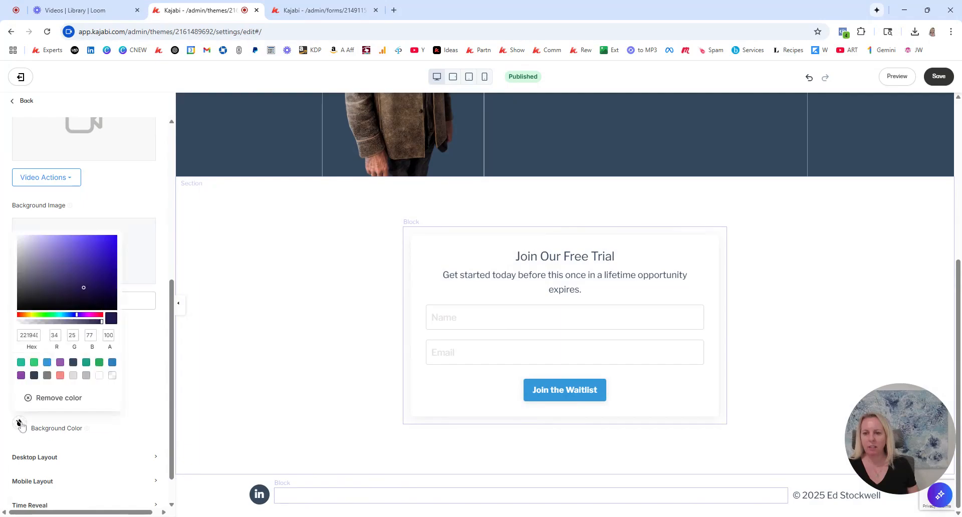
{"action": "left_click", "coordinate": [21, 362]}
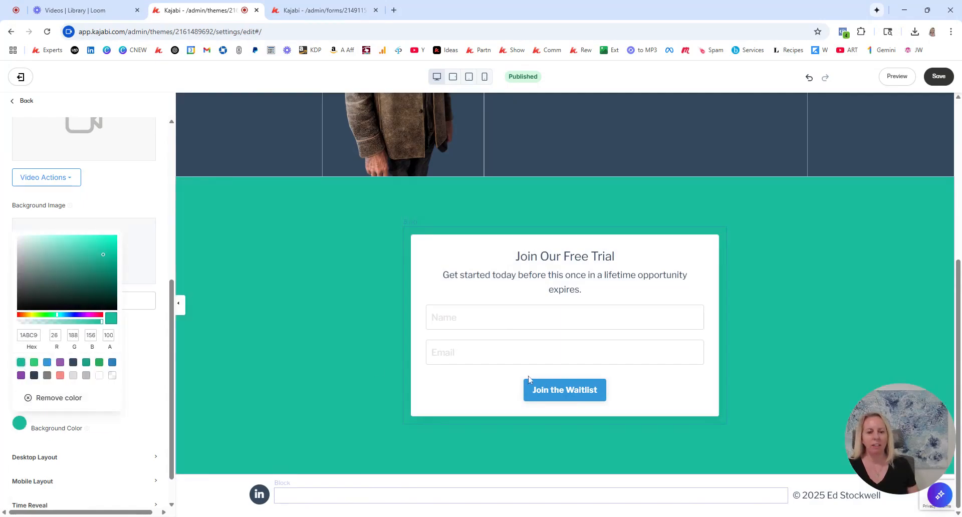
{"action": "left_click", "coordinate": [314, 339]}
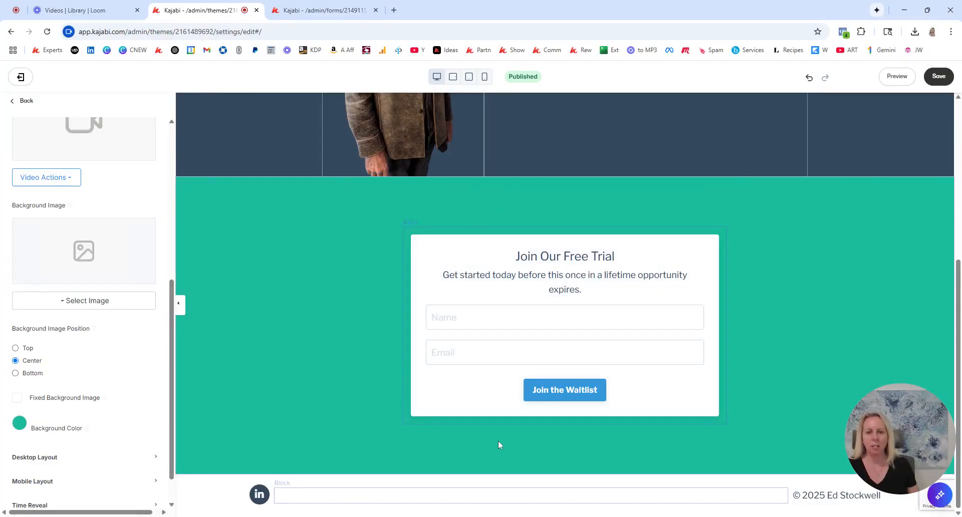
Set the Form & Text section's top and bottom desktop padding to 50
{"action": "left_click", "coordinate": [36, 461]}
{"action": "left_click", "coordinate": [81, 388]}
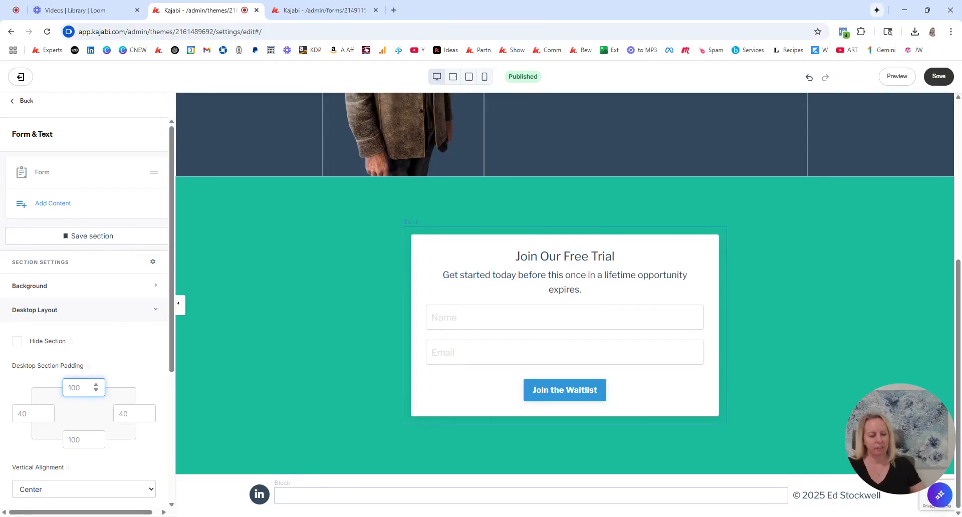
{"action": "type", "text": "50"}
{"action": "key", "text": "Tab"}
{"action": "key", "text": "Tab"}
{"action": "key", "text": "Tab"}
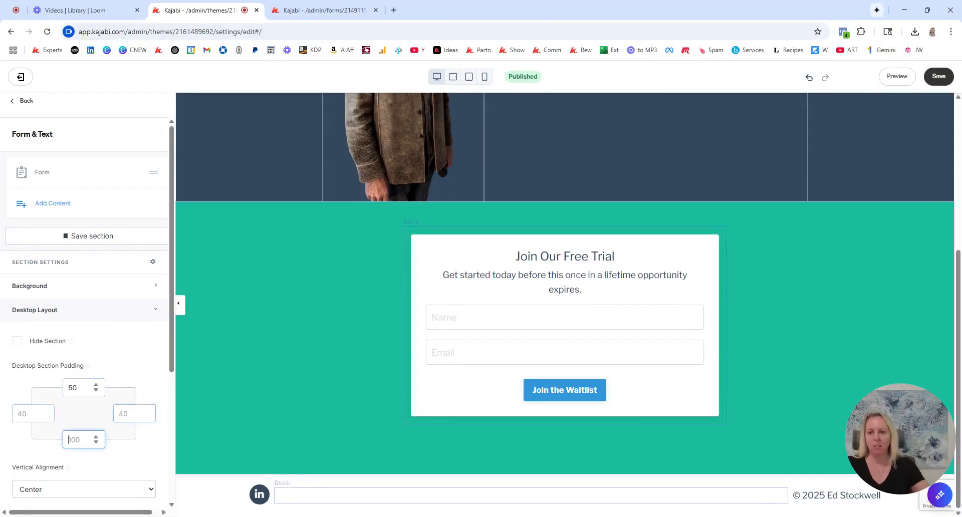
{"action": "type", "text": "50"}
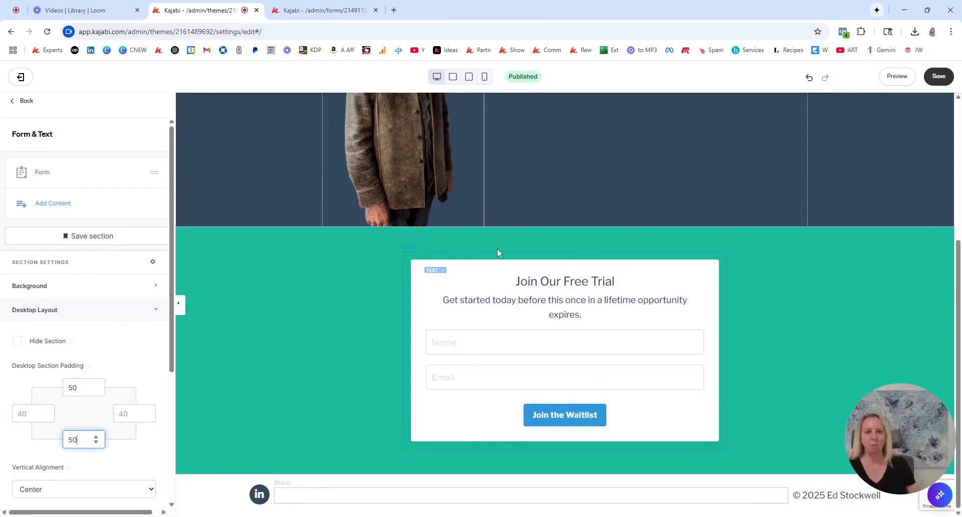
Check how the form section looks in the mobile preview, then return to the desktop view
{"action": "left_click", "coordinate": [485, 76]}
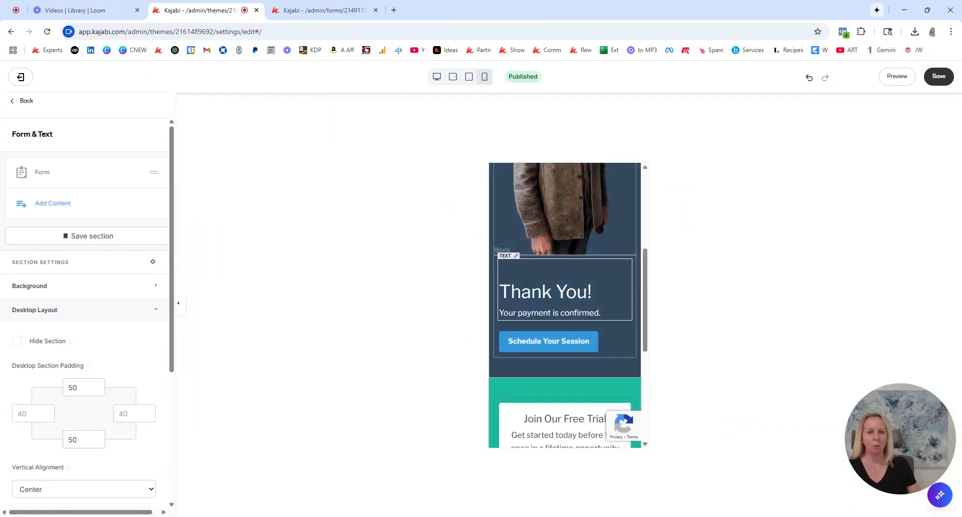
{"action": "scroll", "coordinate": [594, 280], "scroll_direction": "down", "scroll_amount": 4}
{"action": "scroll", "coordinate": [591, 279], "scroll_direction": "up", "scroll_amount": 2}
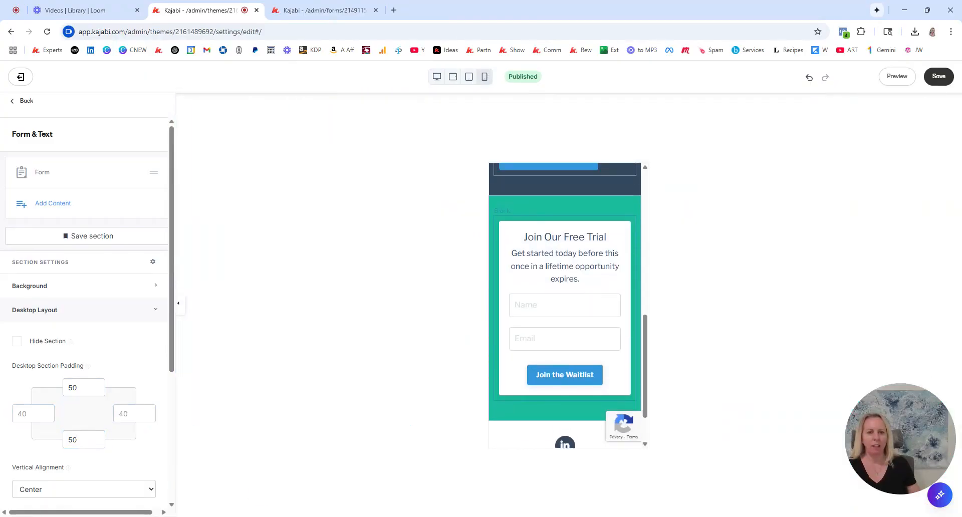
{"action": "left_click", "coordinate": [437, 77]}
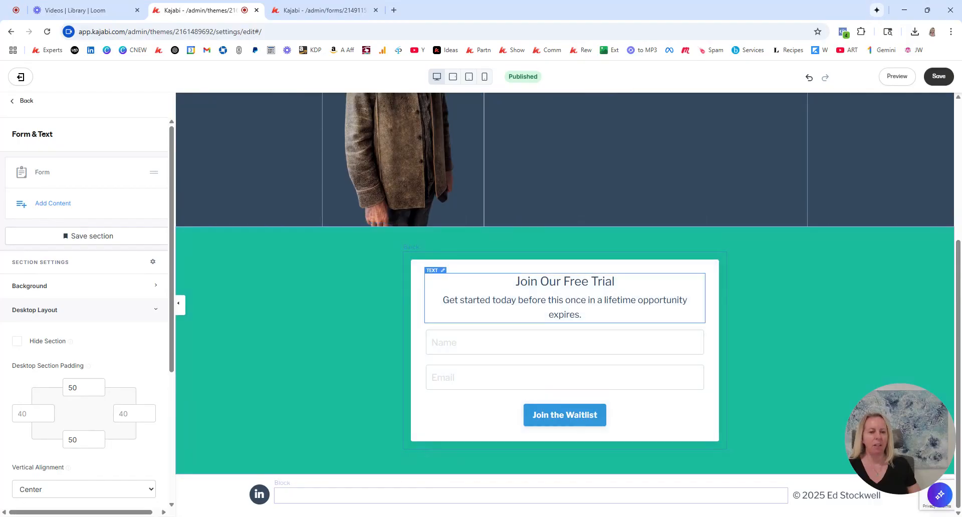
Open the form block's settings and examine its text and thank you page options
{"action": "left_click", "coordinate": [572, 284]}
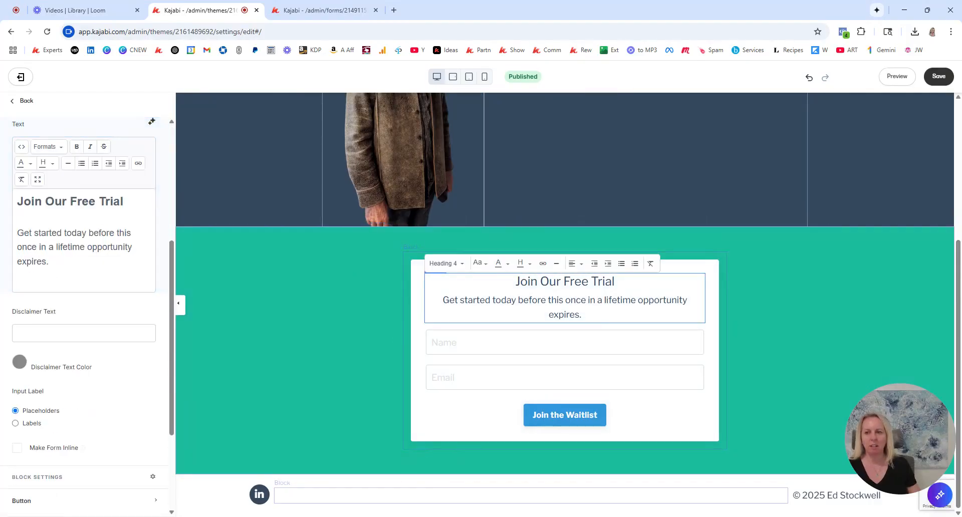
{"action": "left_click_drag", "start_coordinate": [49, 262], "coordinate": [14, 200]}
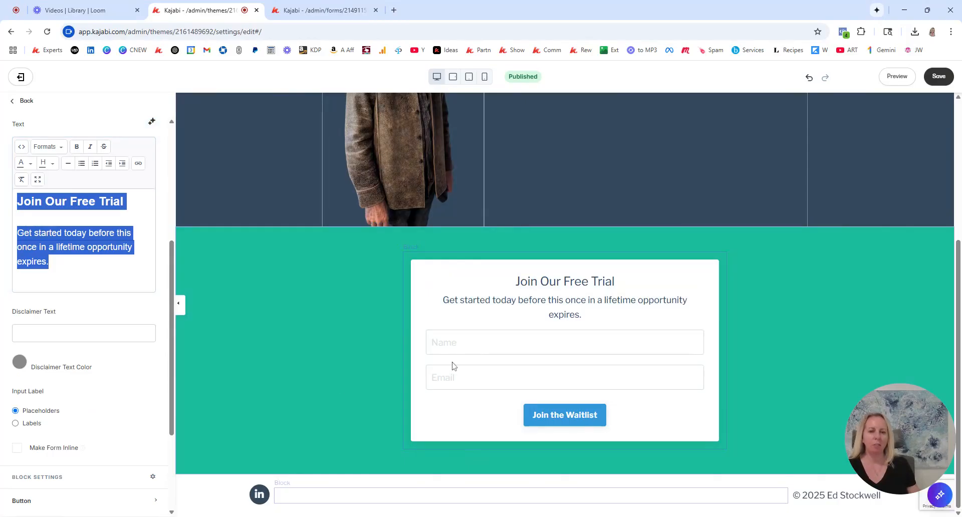
{"action": "scroll", "coordinate": [58, 273], "scroll_direction": "up", "scroll_amount": 5}
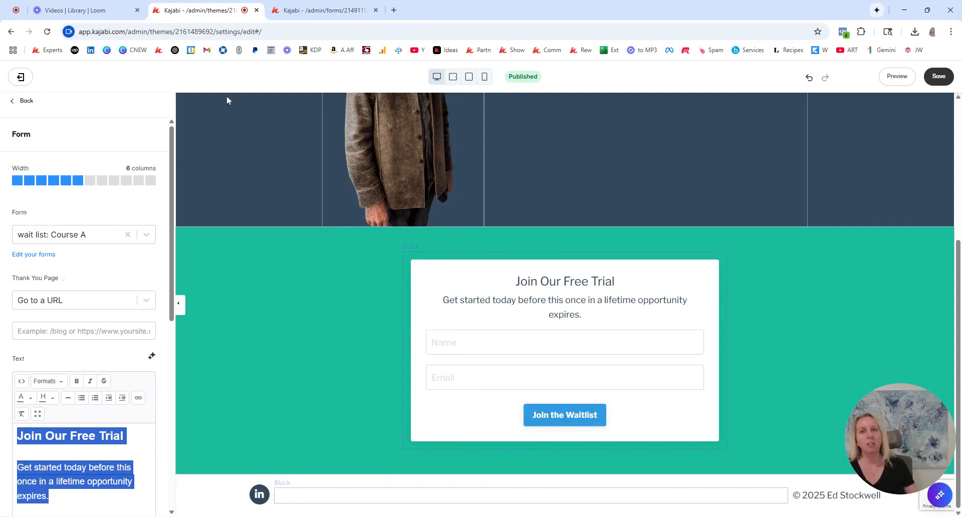
In the other browser tab, duplicate the "Thank You: Contact" landing page and open the copy's details for editing
{"action": "left_click", "coordinate": [316, 10]}
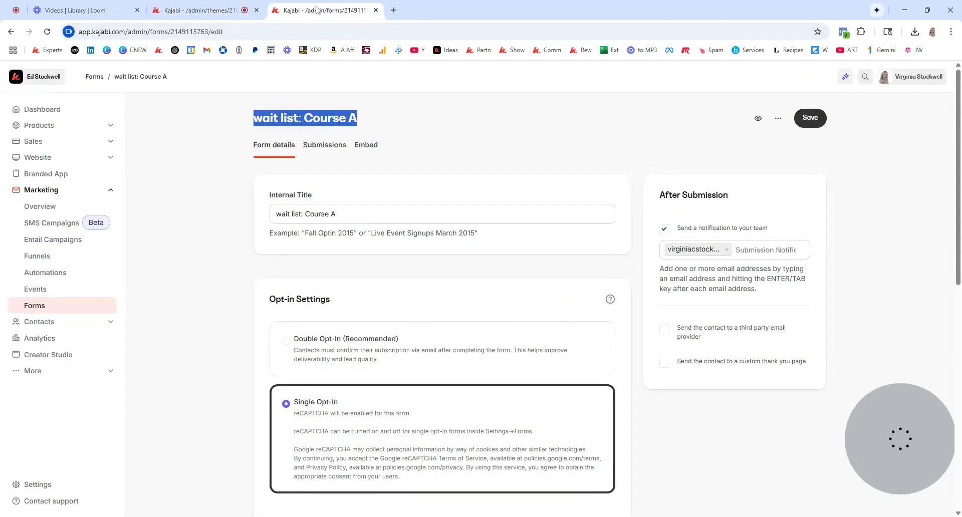
{"action": "left_click", "coordinate": [35, 157]}
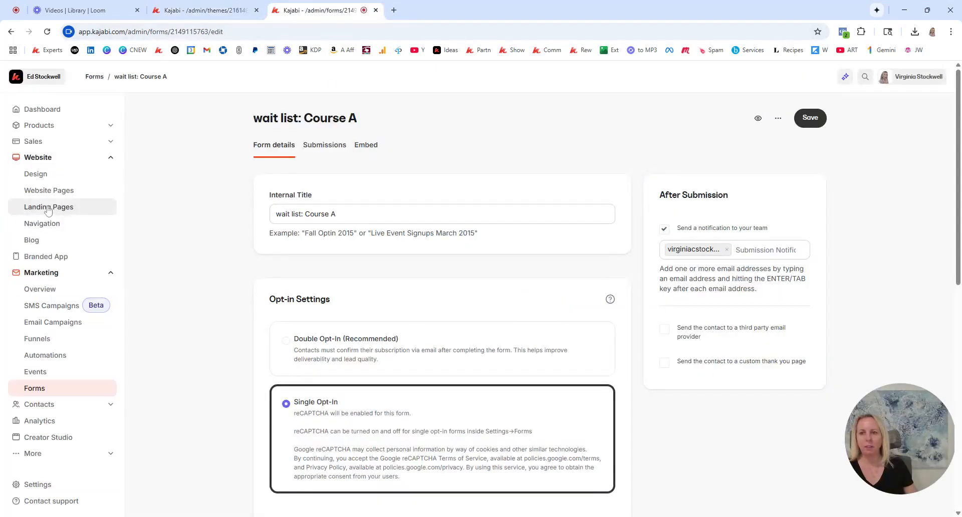
{"action": "left_click", "coordinate": [48, 207]}
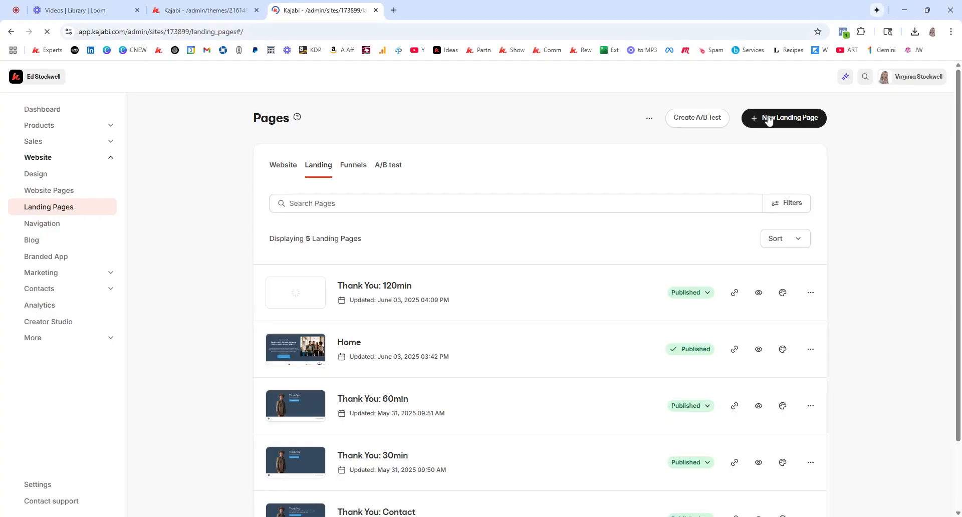
{"action": "scroll", "coordinate": [540, 301], "scroll_direction": "down", "scroll_amount": 2}
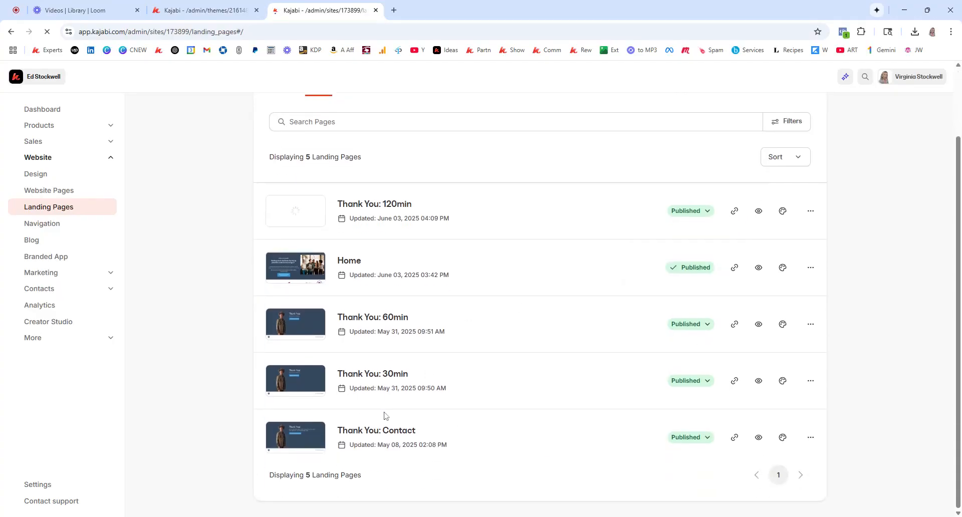
{"action": "left_click", "coordinate": [811, 439]}
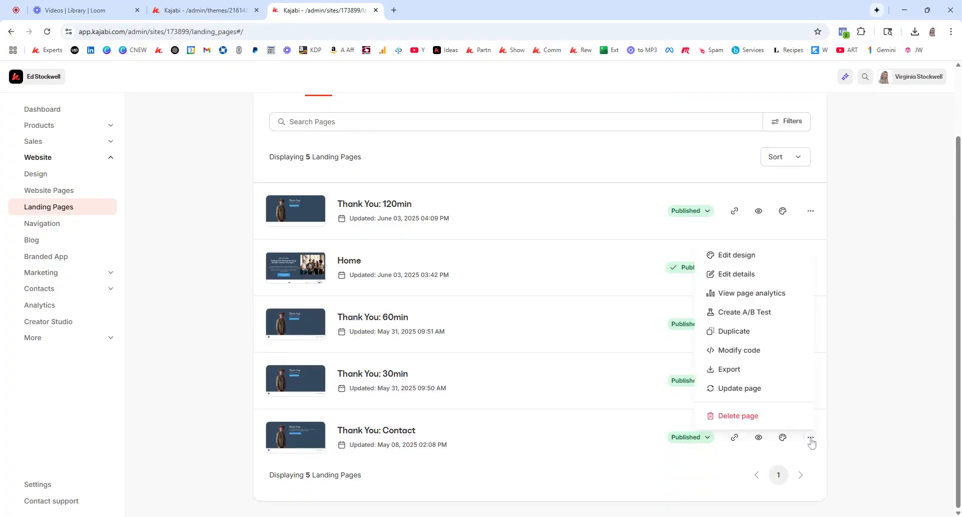
{"action": "left_click", "coordinate": [746, 332]}
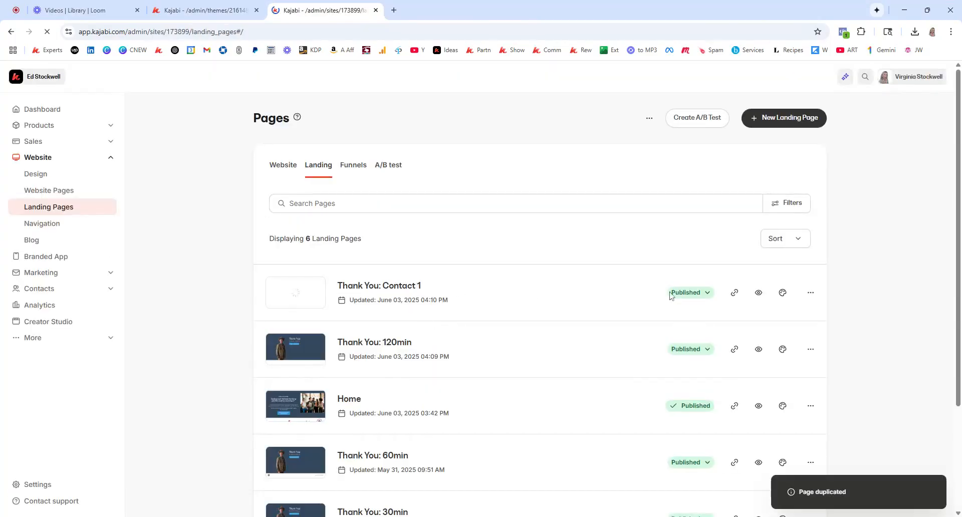
{"action": "left_click", "coordinate": [811, 293]}
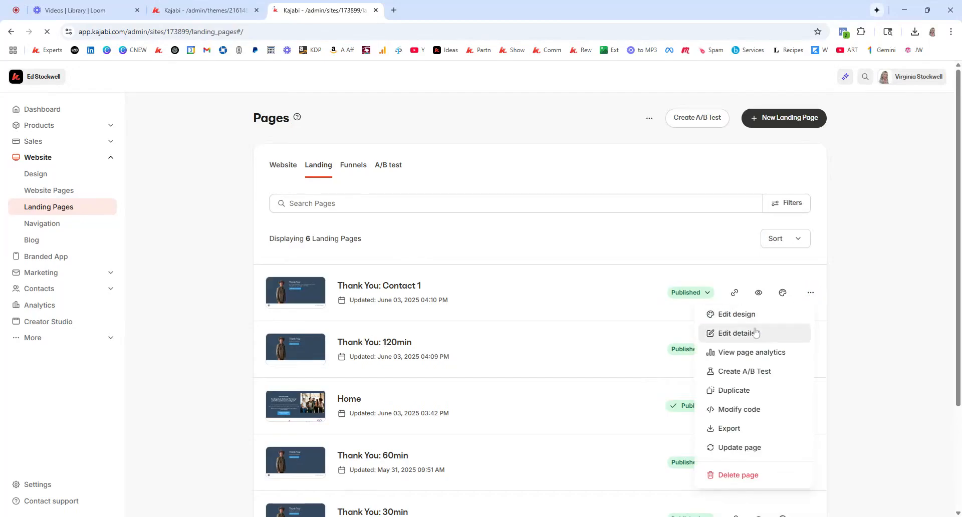
{"action": "left_click", "coordinate": [755, 334]}
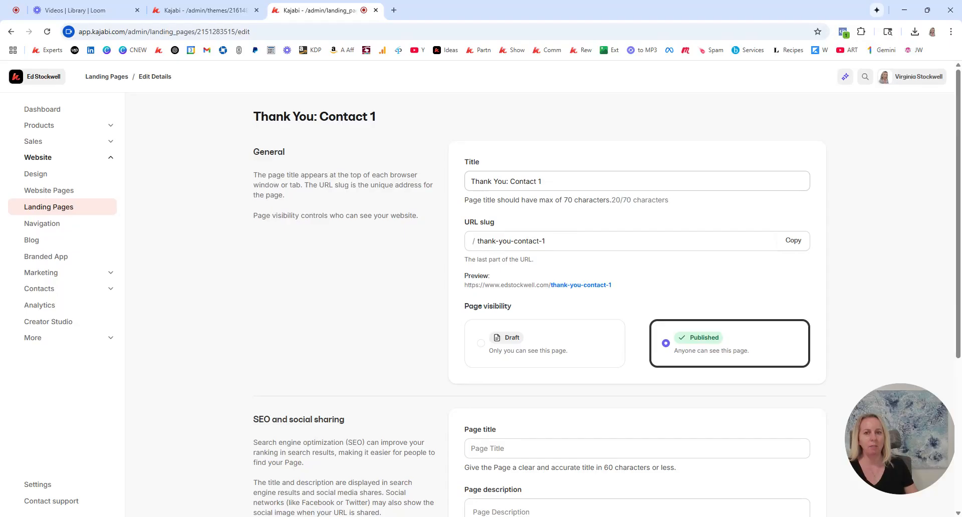
Change the copied landing page's title to "Thank You: Waitlist Course A"
{"action": "left_click", "coordinate": [541, 181]}
{"action": "key", "text": "ctrl+a"}
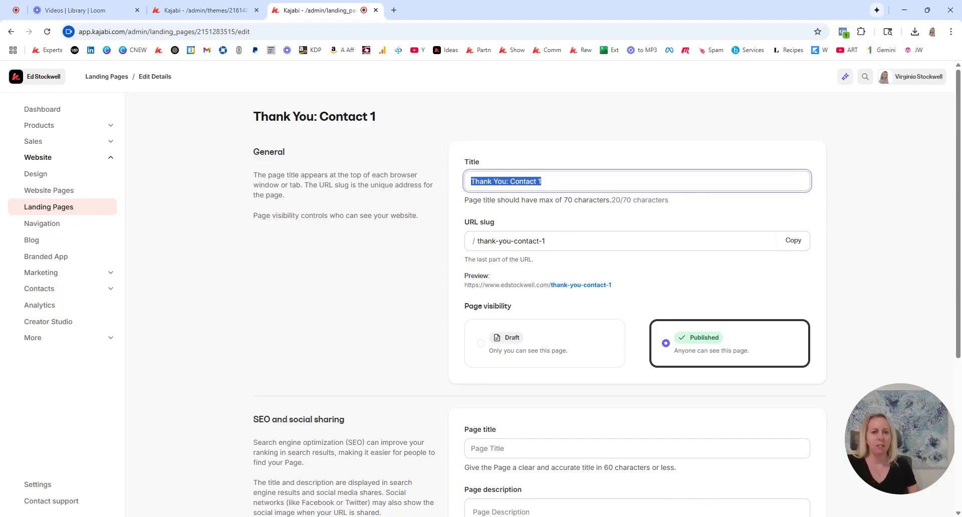
{"action": "double_click", "coordinate": [523, 181]}
{"action": "type", "text": "W"}
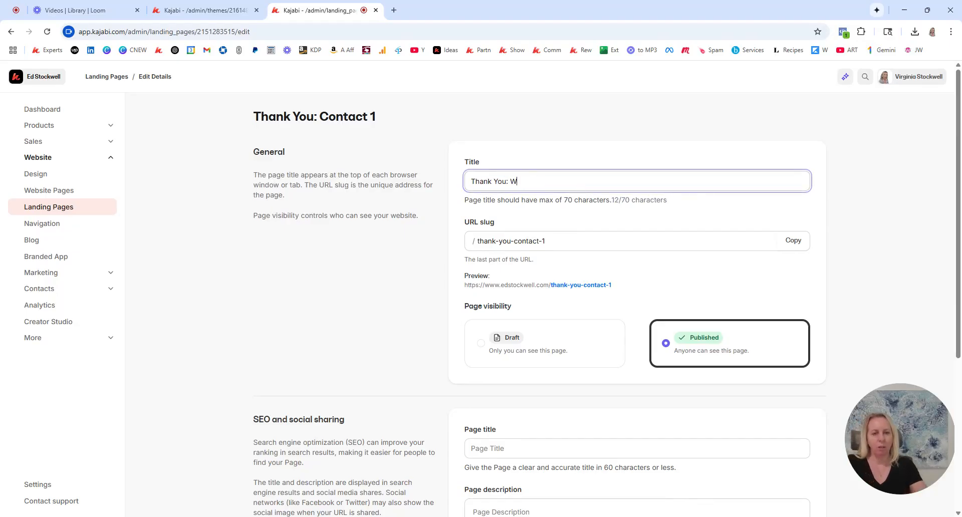
{"action": "type", "text": "aitlist "}
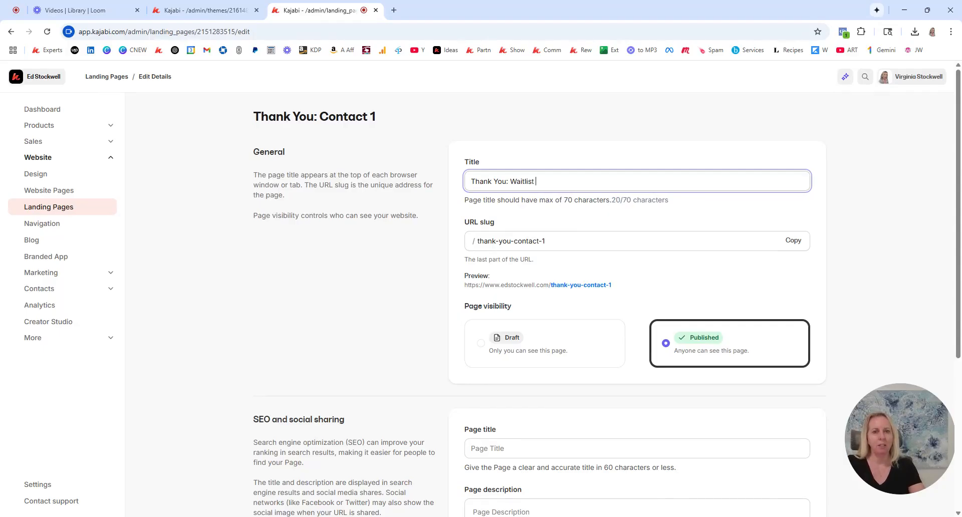
{"action": "type", "text": "Course A"}
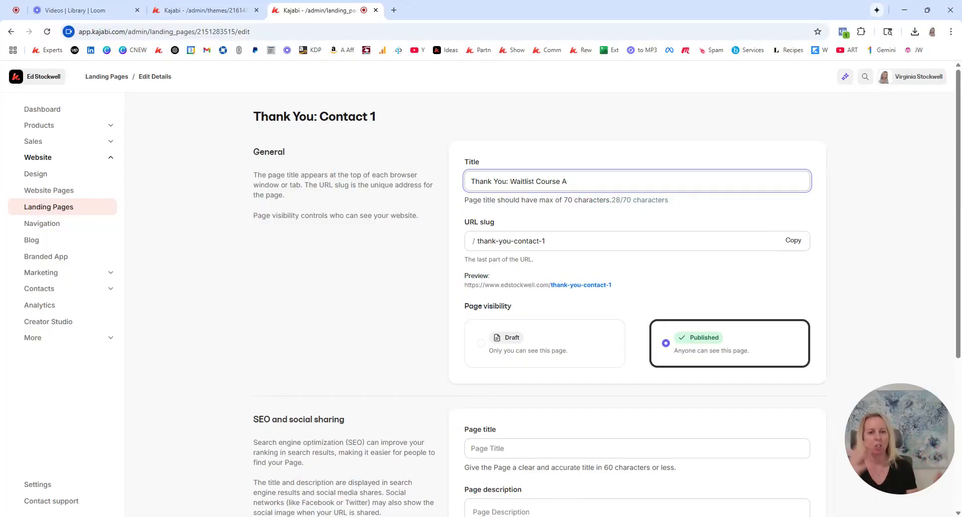
Change the page's URL slug to thank-you-waitlistA
{"action": "left_click_drag", "start_coordinate": [514, 241], "coordinate": [547, 241]}
{"action": "type", "text": "waitlist"}
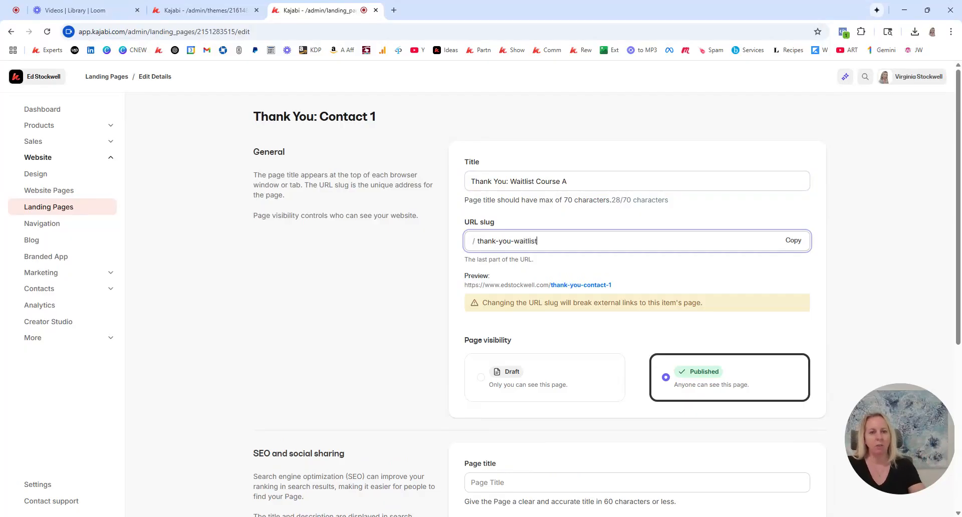
{"action": "type", "text": "-"}
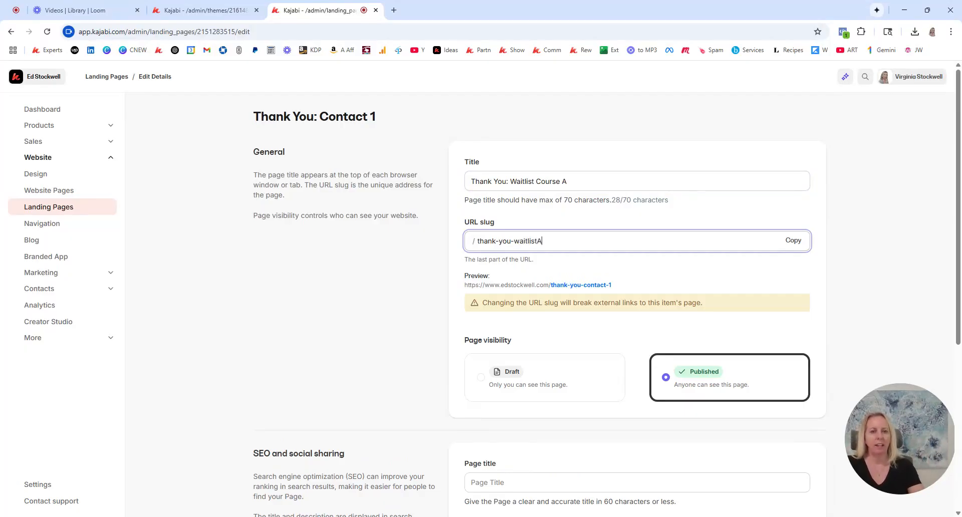
{"action": "type", "text": "A"}
Keep the page hidden from search results and save its details
{"action": "scroll", "coordinate": [622, 353], "scroll_direction": "down", "scroll_amount": 5}
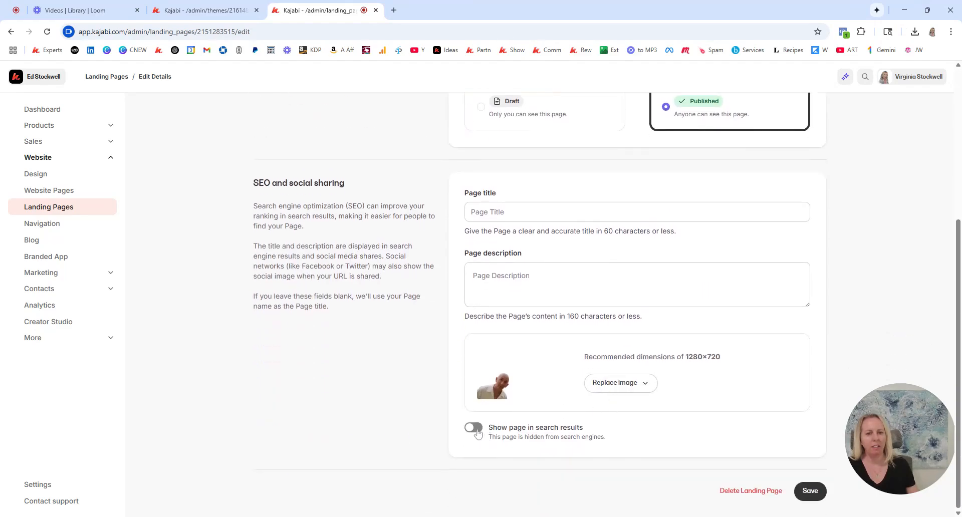
{"action": "left_click", "coordinate": [481, 432]}
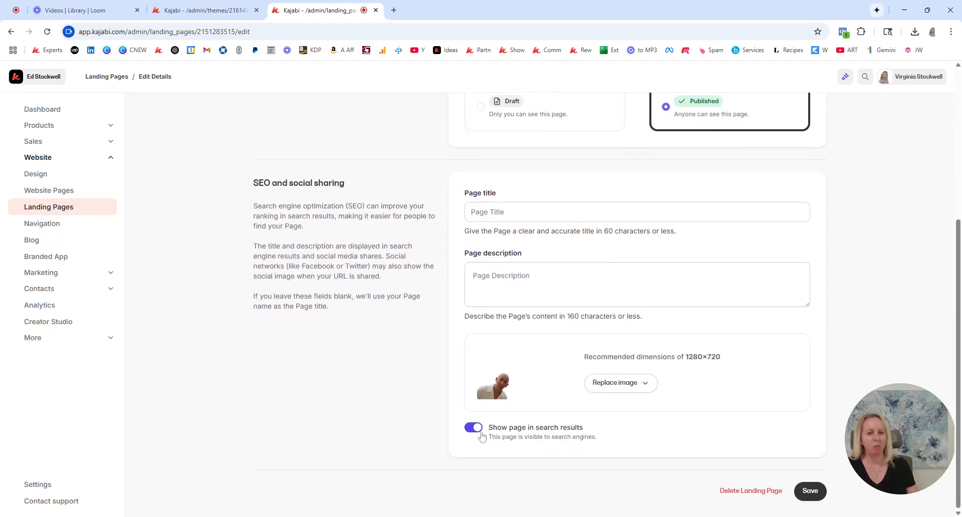
{"action": "left_click", "coordinate": [479, 432]}
{"action": "scroll", "coordinate": [511, 327], "scroll_direction": "up", "scroll_amount": 2}
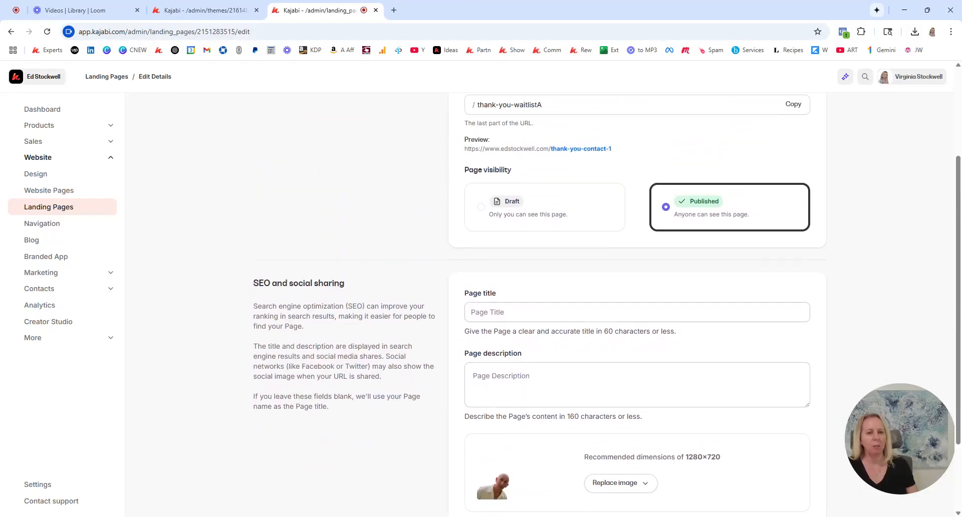
{"action": "scroll", "coordinate": [690, 341], "scroll_direction": "up", "scroll_amount": 2}
{"action": "scroll", "coordinate": [690, 341], "scroll_direction": "down", "scroll_amount": 4}
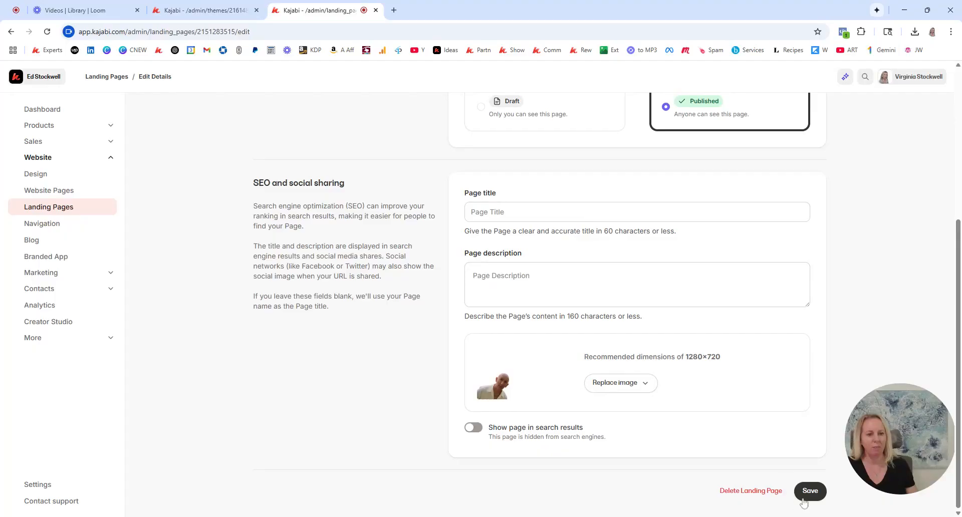
{"action": "left_click", "coordinate": [807, 494]}
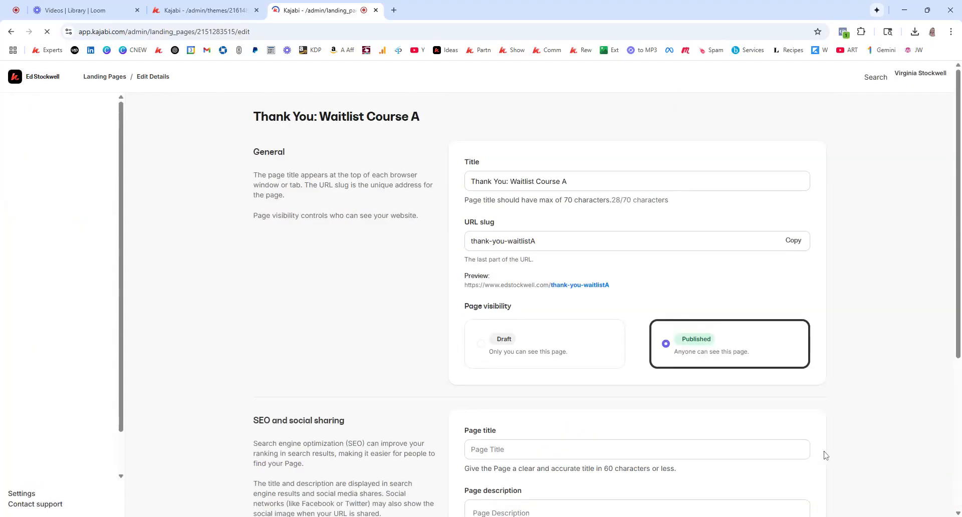
Open the "Thank You: Waitlist Course A" landing page in the page editor and delete its image block
{"action": "left_click", "coordinate": [115, 82]}
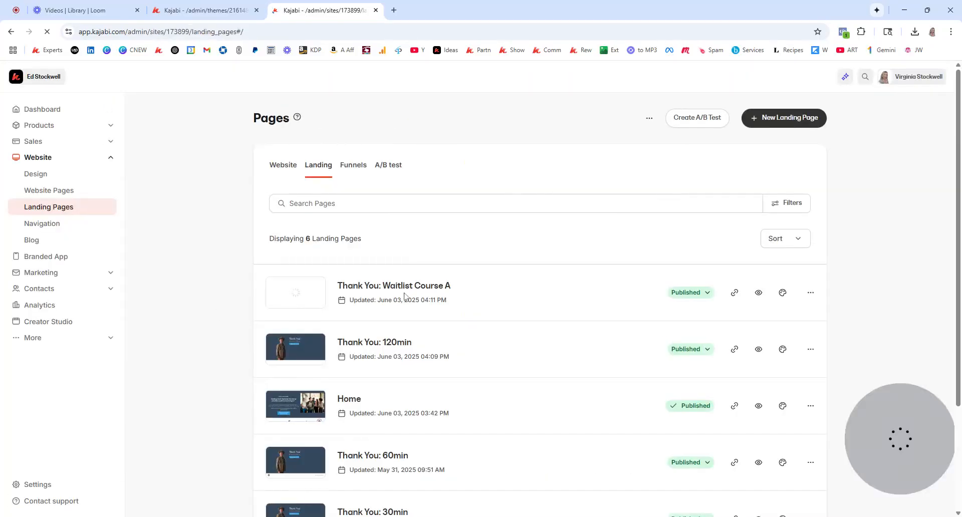
{"action": "left_click", "coordinate": [783, 294]}
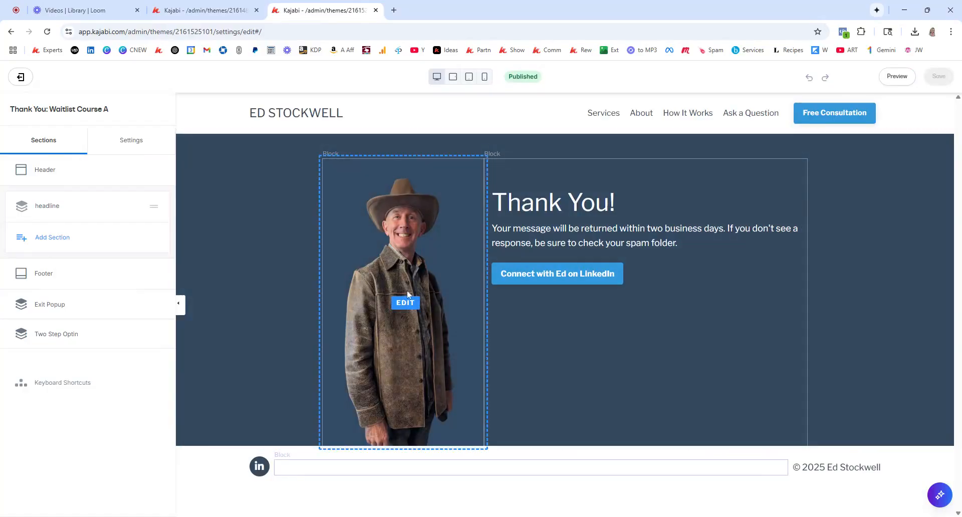
{"action": "left_click", "coordinate": [407, 296]}
{"action": "scroll", "coordinate": [123, 313], "scroll_direction": "down", "scroll_amount": 6}
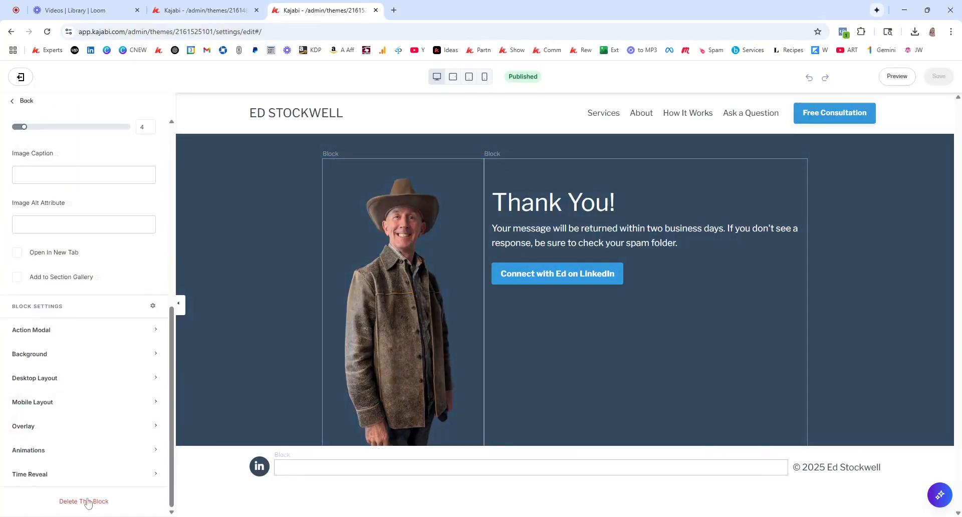
{"action": "left_click", "coordinate": [88, 501]}
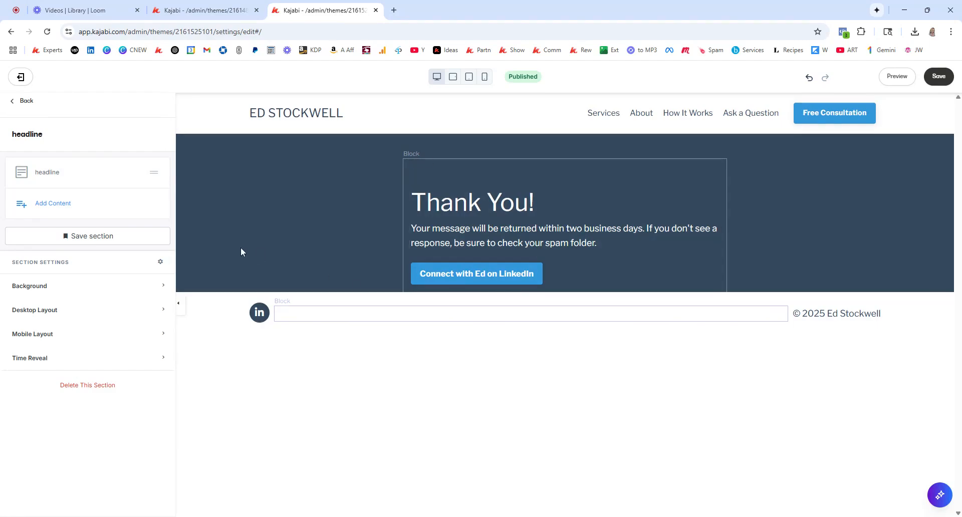
Make the headline section full height in its desktop layout
{"action": "left_click", "coordinate": [43, 317]}
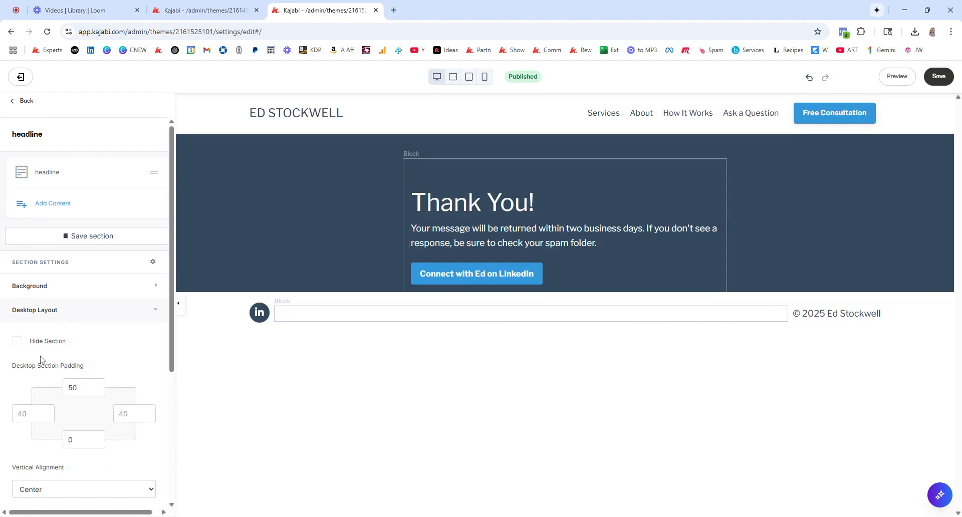
{"action": "scroll", "coordinate": [40, 358], "scroll_direction": "down", "scroll_amount": 4}
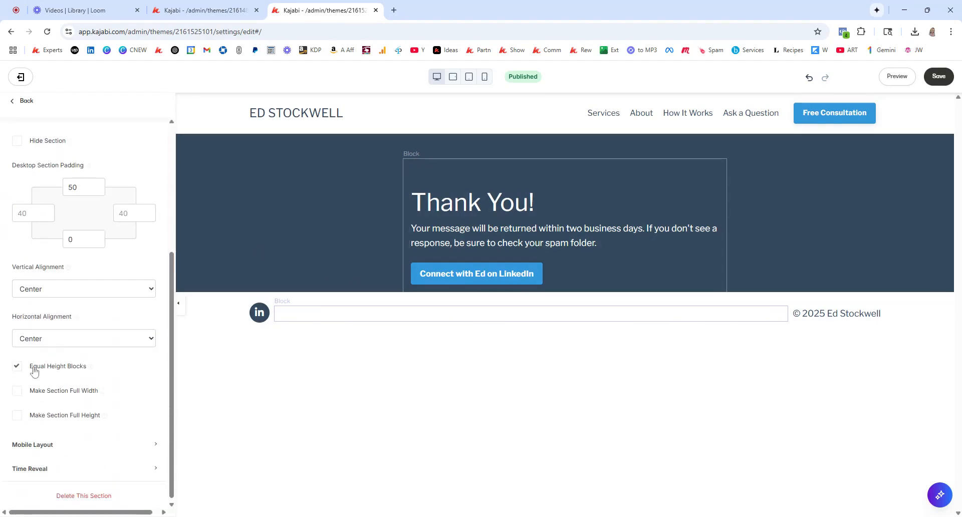
{"action": "left_click", "coordinate": [16, 415]}
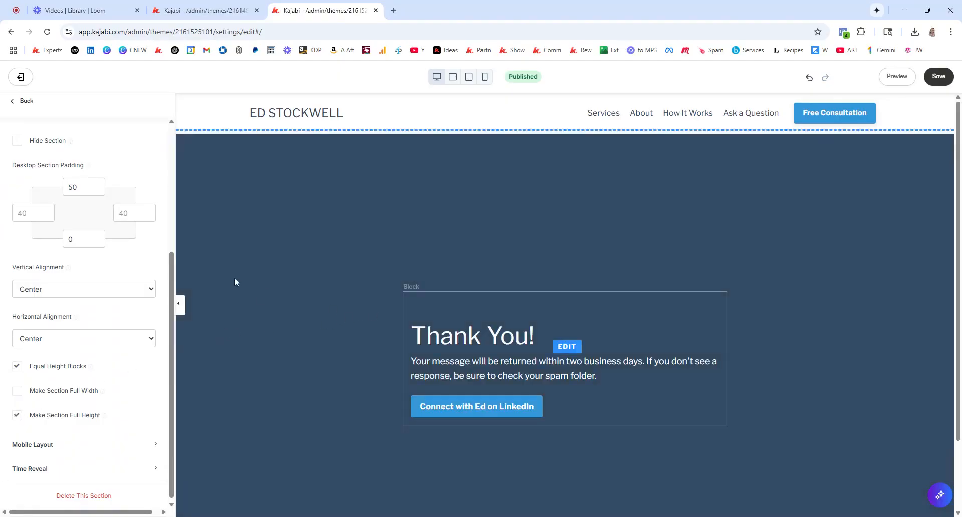
Replace the paragraph under the "Thank You!" heading with "You're not on my waitlist. Stay tuned for updates."
{"action": "left_click", "coordinate": [481, 335]}
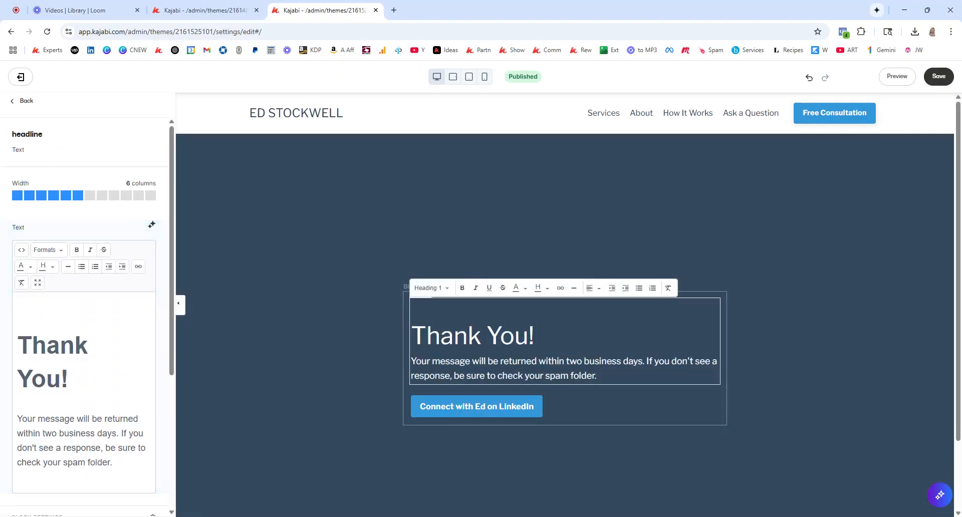
{"action": "left_click_drag", "start_coordinate": [113, 462], "coordinate": [7, 427]}
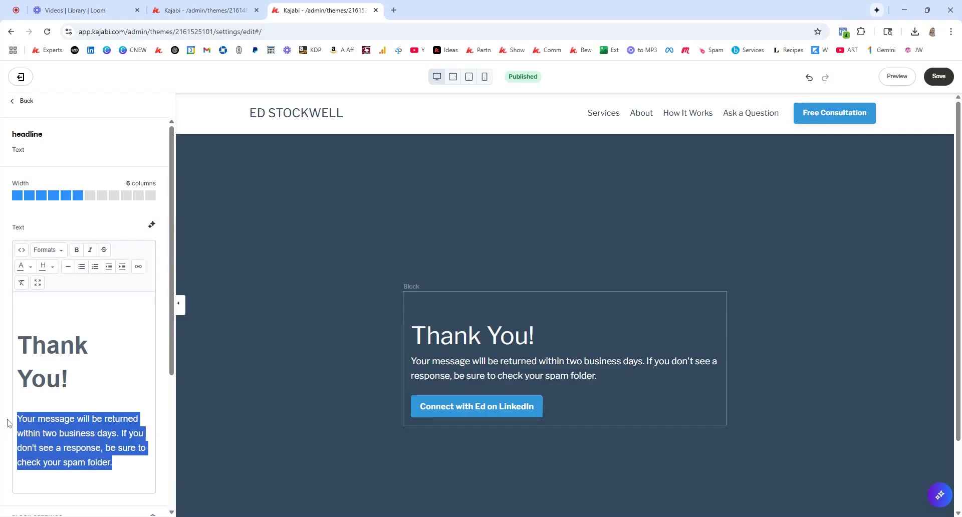
{"action": "type", "text": "You're not on my waitli"}
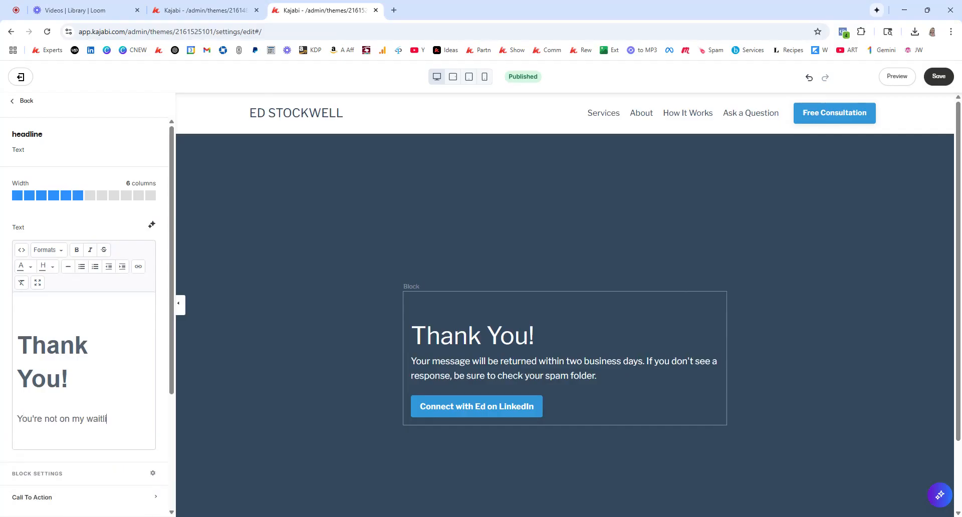
{"action": "type", "text": "st. Stay tuned for updates."}
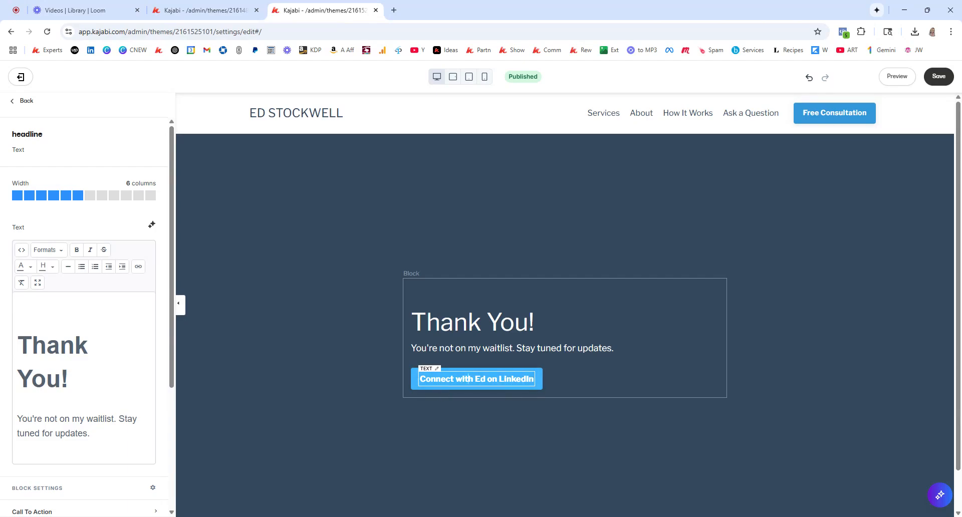
Check the LinkedIn link in the block's call to action settings, then save the thank you page
{"action": "scroll", "coordinate": [31, 367], "scroll_direction": "down", "scroll_amount": 3}
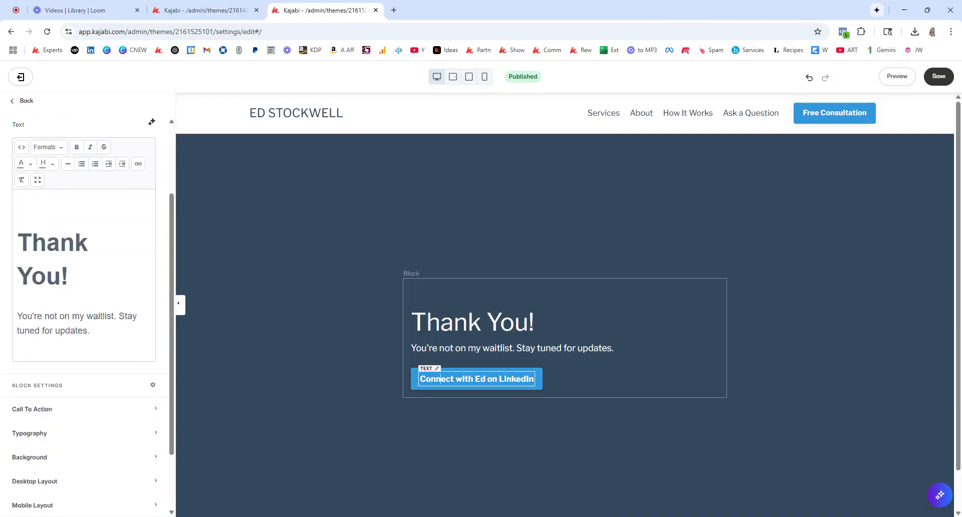
{"action": "left_click", "coordinate": [30, 362]}
{"action": "scroll", "coordinate": [60, 342], "scroll_direction": "down", "scroll_amount": 3}
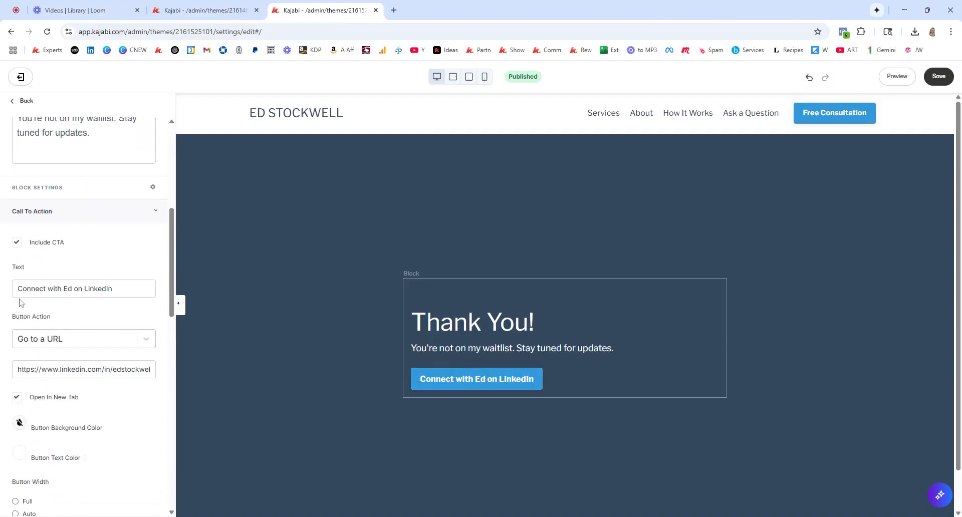
{"action": "left_click_drag", "start_coordinate": [17, 370], "coordinate": [153, 370]}
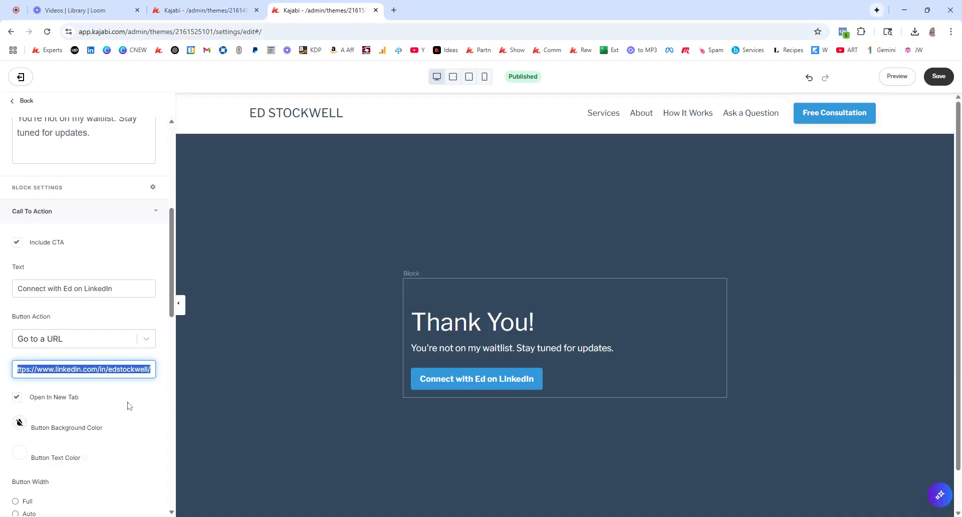
{"action": "left_click", "coordinate": [939, 78]}
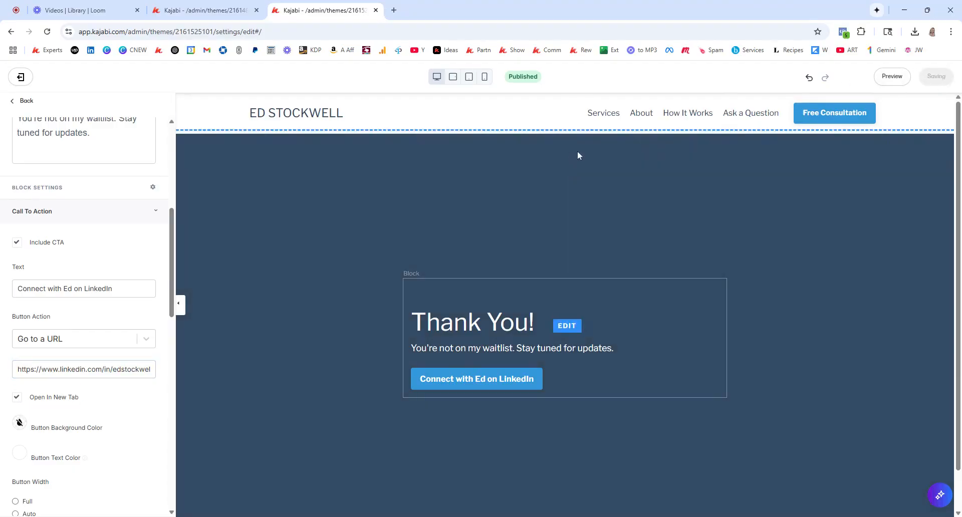
Back in the other tab's page editor, set the form's thank you page to the landing page "Thank You: Waitlist Course A" and save
{"action": "left_click", "coordinate": [200, 11]}
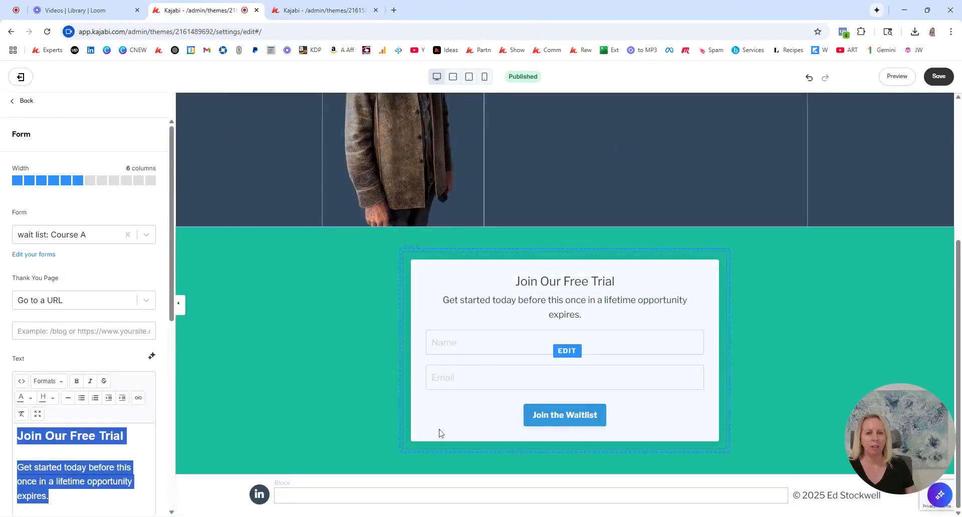
{"action": "left_click", "coordinate": [444, 417]}
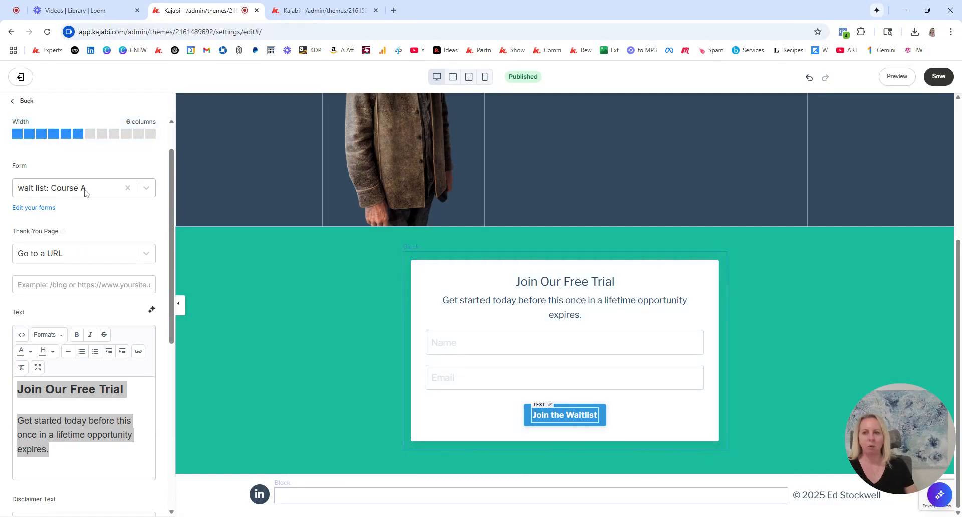
{"action": "mouse_move", "coordinate": [62, 234]}
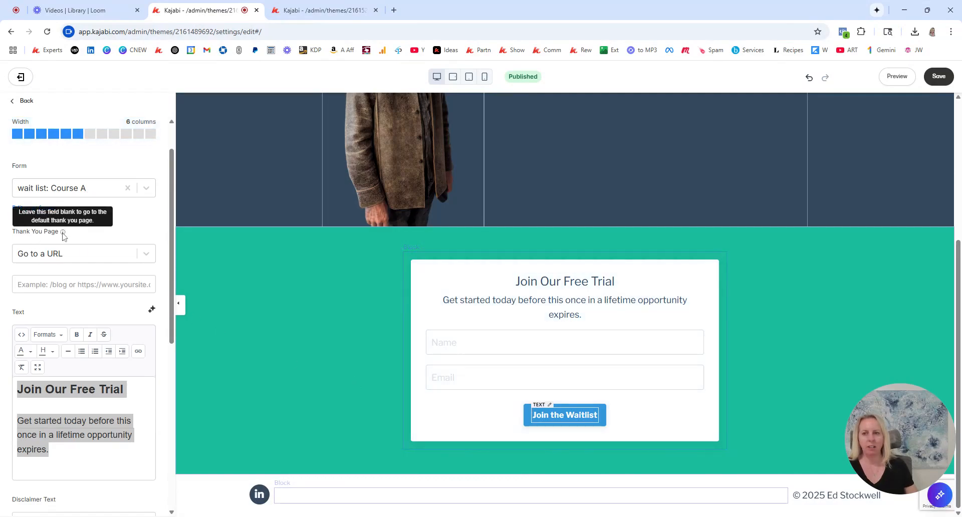
{"action": "left_click", "coordinate": [66, 255]}
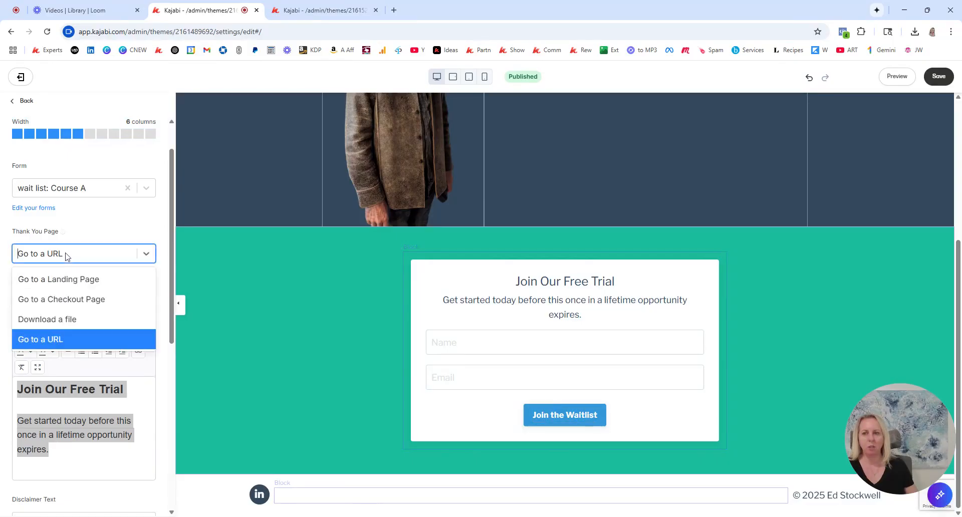
{"action": "left_click", "coordinate": [68, 282]}
{"action": "left_click", "coordinate": [69, 286]}
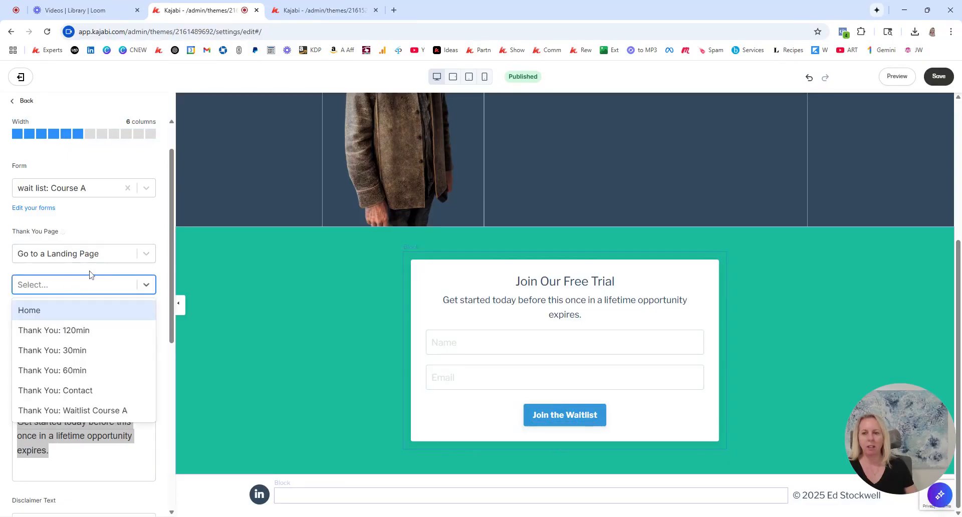
{"action": "left_click", "coordinate": [80, 416]}
{"action": "left_click", "coordinate": [932, 80]}
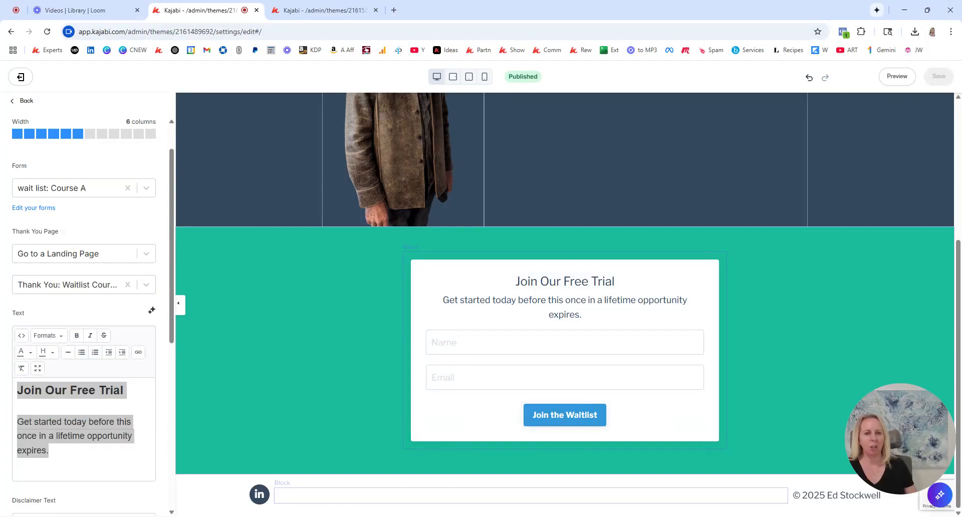
{"action": "scroll", "coordinate": [687, 250], "scroll_direction": "down", "scroll_amount": 5}
{"action": "scroll", "coordinate": [342, 390], "scroll_direction": "up", "scroll_amount": 2}
{"action": "scroll", "coordinate": [342, 393], "scroll_direction": "up", "scroll_amount": 2}
{"action": "scroll", "coordinate": [342, 392], "scroll_direction": "down", "scroll_amount": 4}
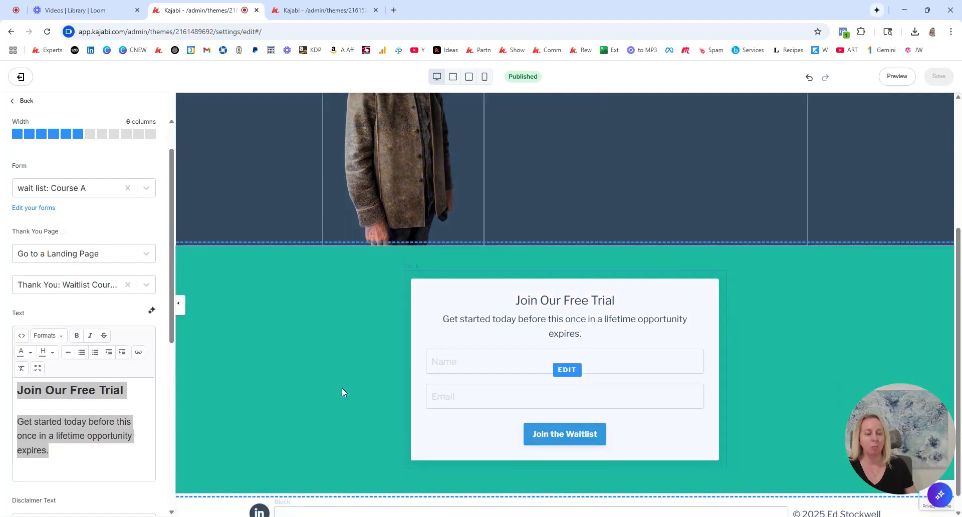
{"action": "scroll", "coordinate": [342, 393], "scroll_direction": "up", "scroll_amount": 3}
{"action": "scroll", "coordinate": [341, 388], "scroll_direction": "down", "scroll_amount": 3}
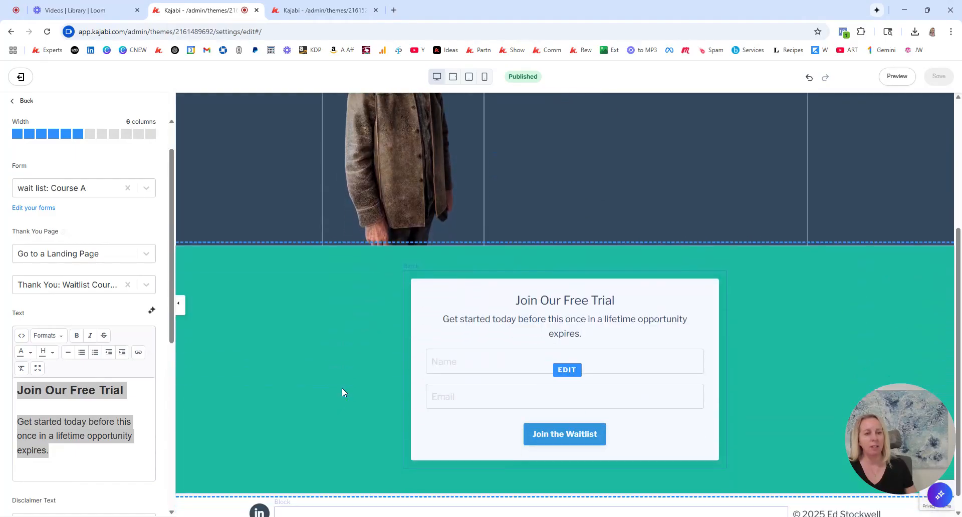